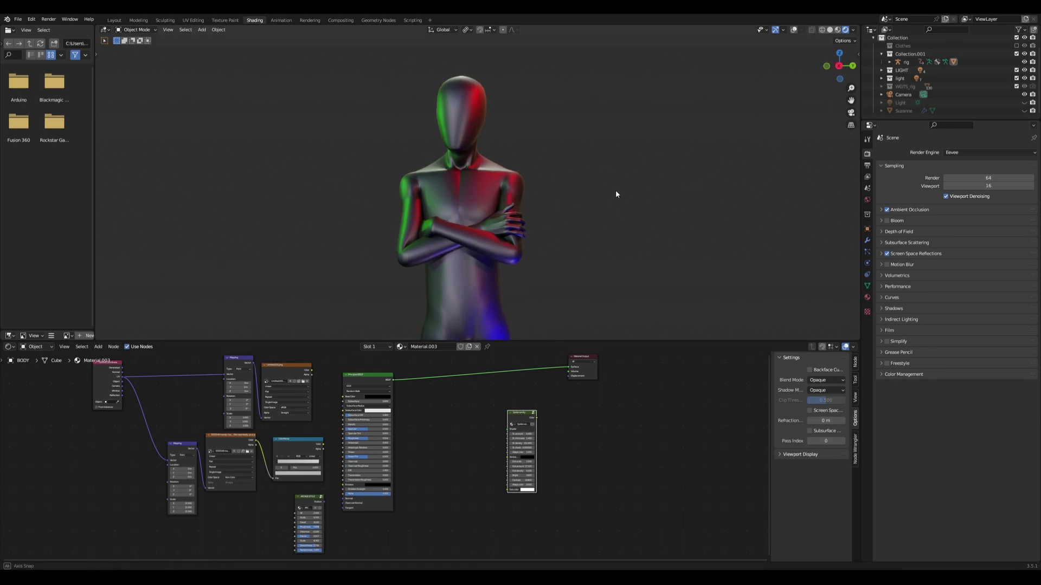
Insert the Spiderversity node between Principled BSDF and Material Output, then orbit to inspect the halftone dots
mouse_move(616, 189)
middle_mouse_down()
mouse_move(303, 184)
mouse_move(620, 193)
middle_mouse_up()
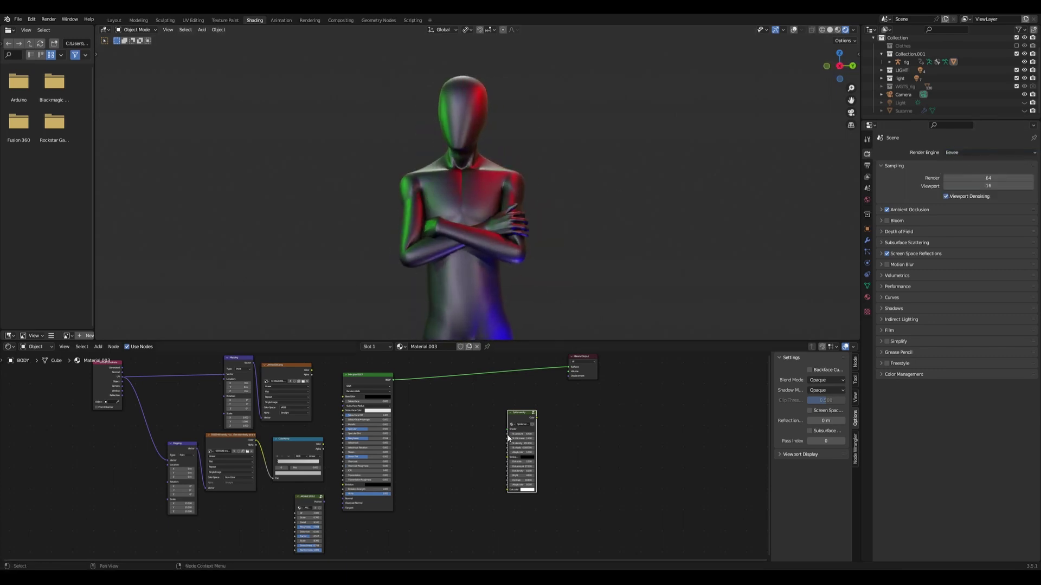
scroll(509, 438, "up", 1)
left_click_drag(545, 434, 507, 388)
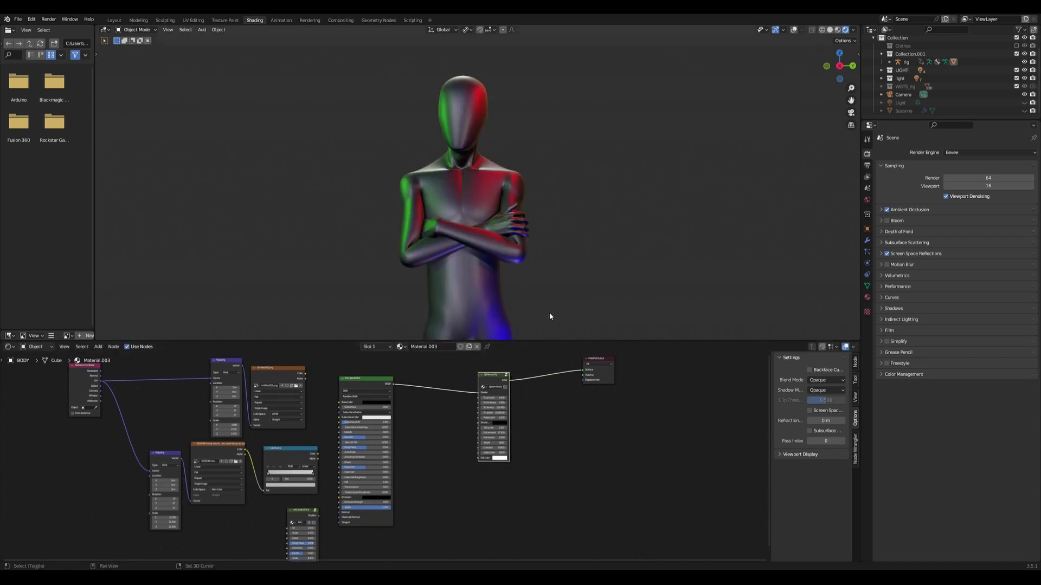
mouse_move(550, 316)
middle_mouse_down()
mouse_move(507, 263)
mouse_move(548, 237)
mouse_move(469, 235)
mouse_move(520, 235)
mouse_move(546, 270)
middle_mouse_up()
scroll(511, 269, "up", 4)
scroll(510, 265, "up", 3)
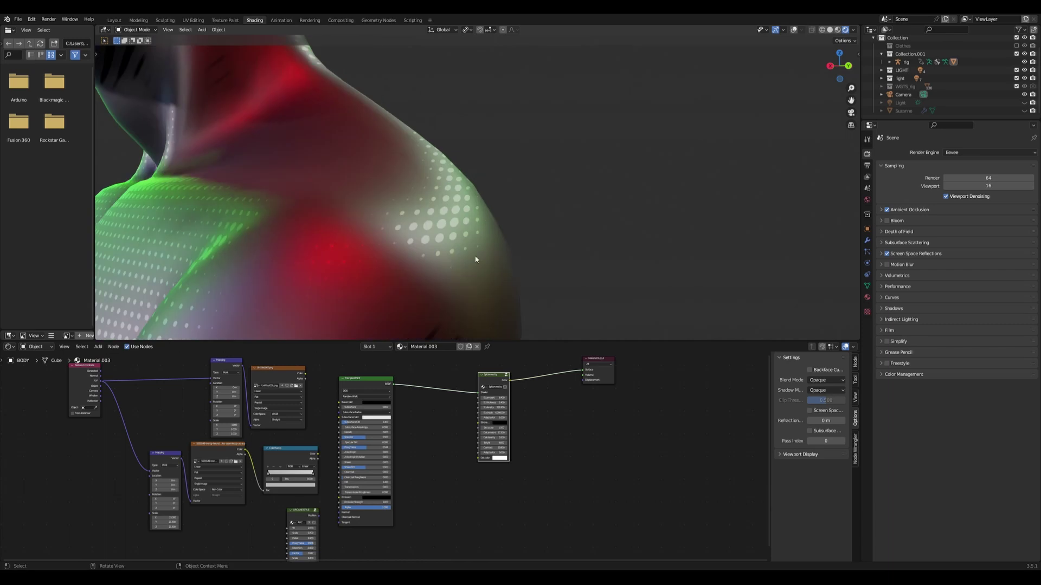
scroll(476, 259, "down", 3)
scroll(486, 236, "down", 3)
middle_click_drag(486, 236, 473, 250)
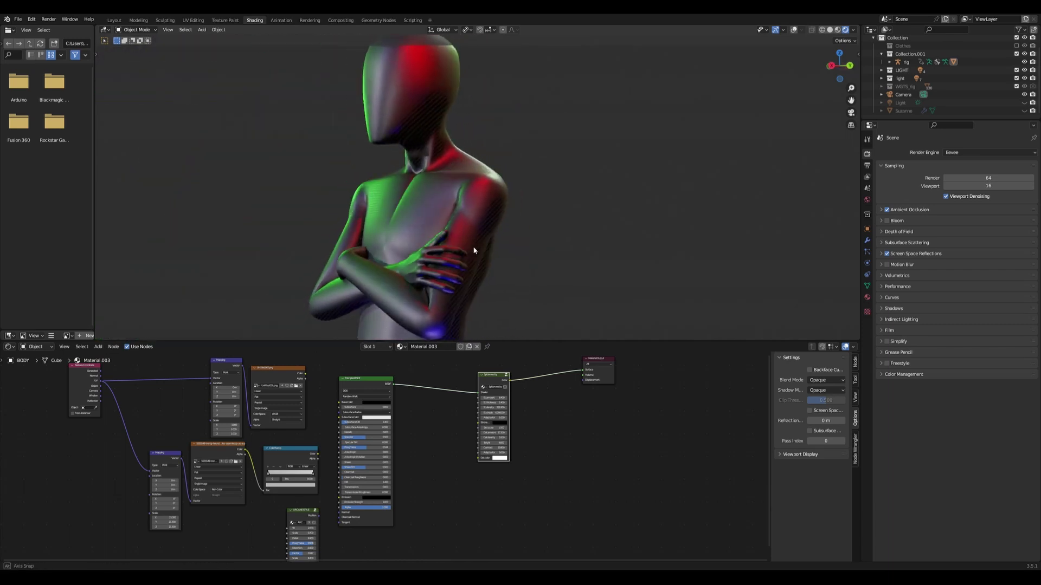
scroll(545, 217, "down", 4)
mouse_move(546, 217)
middle_mouse_down()
mouse_move(471, 218)
mouse_move(580, 214)
mouse_move(671, 239)
mouse_move(536, 237)
middle_mouse_up()
Select the BODY mesh to load its material and frame the chest closely
left_click(471, 219)
scroll(536, 236, "up", 5)
left_click(481, 217)
scroll(488, 455, "up", 2)
middle_click_drag(487, 455, 525, 472)
middle_click_drag(506, 252, 494, 254)
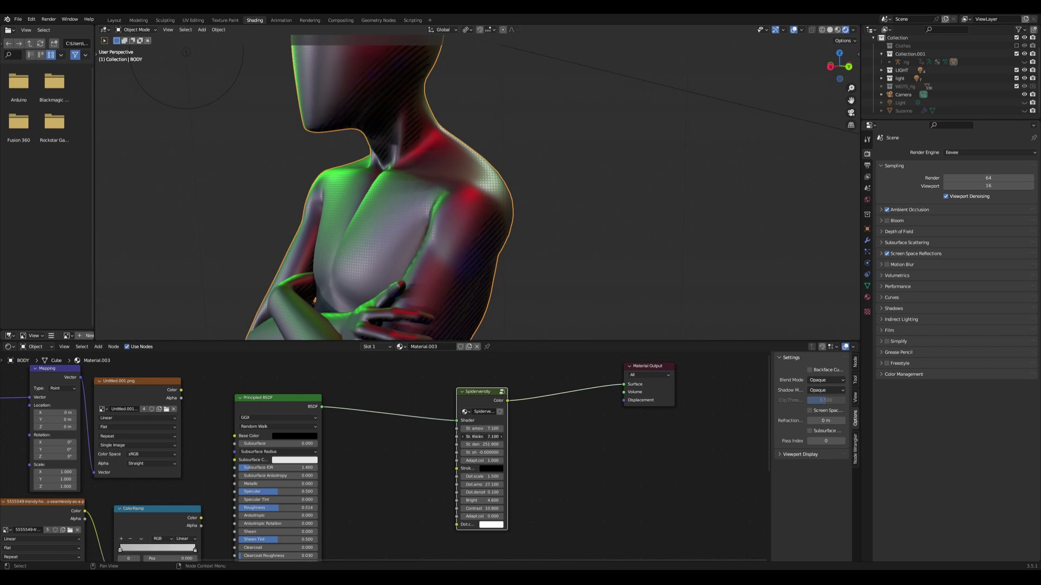
Set the Spiderversity stroke thickness to 2.100 and lower stroke density to 65
left_click_drag(483, 437, 466, 436)
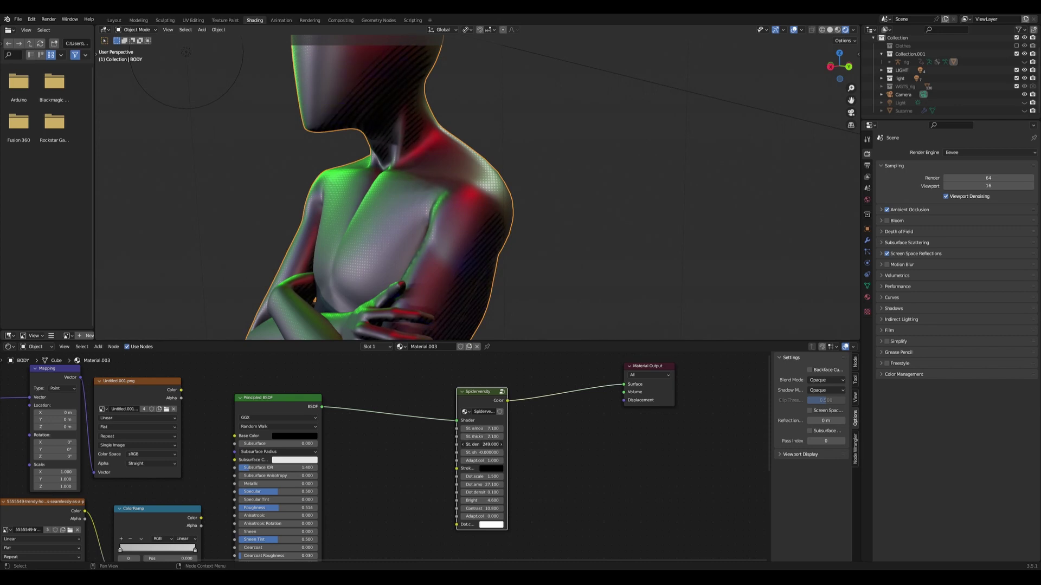
mouse_move(501, 445)
left_mouse_down()
mouse_move(477, 445)
mouse_move(493, 452)
left_mouse_up()
scroll(521, 459, "down", 1, "shift")
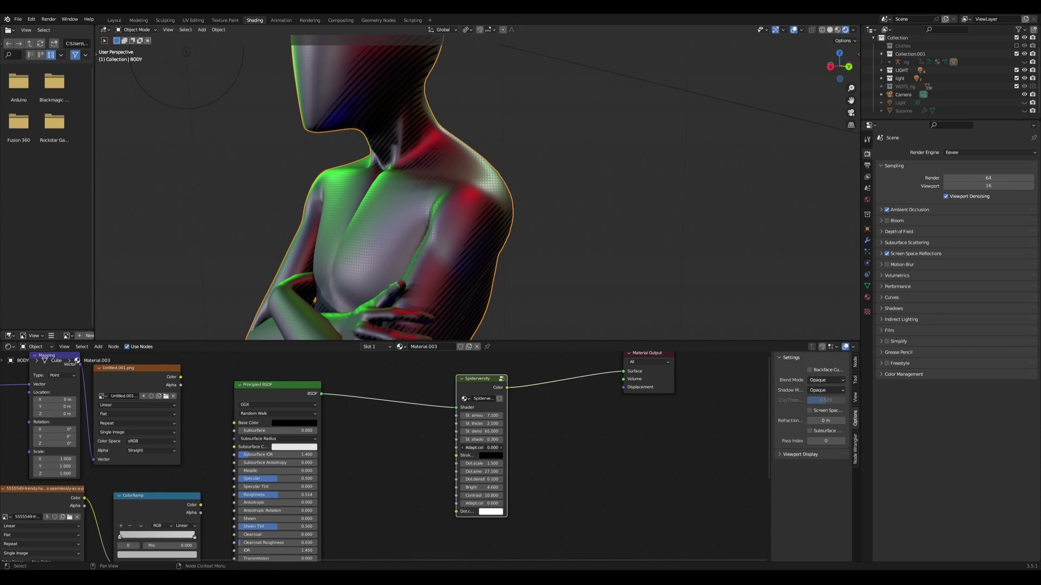
Try white and cyan hatching strokes, raise stroke shadow to -4.8, then return strokes to black
scroll(526, 445, "down", 2, "shift")
left_click(491, 431)
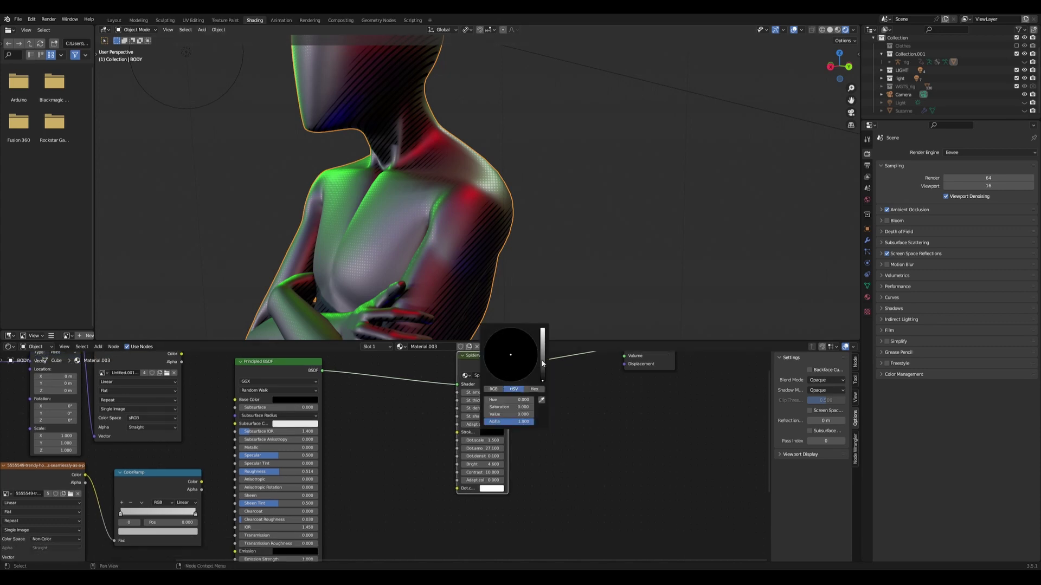
mouse_move(543, 345)
left_mouse_down()
mouse_move(543, 327)
mouse_move(496, 371)
mouse_move(488, 355)
left_mouse_up()
left_click(492, 432)
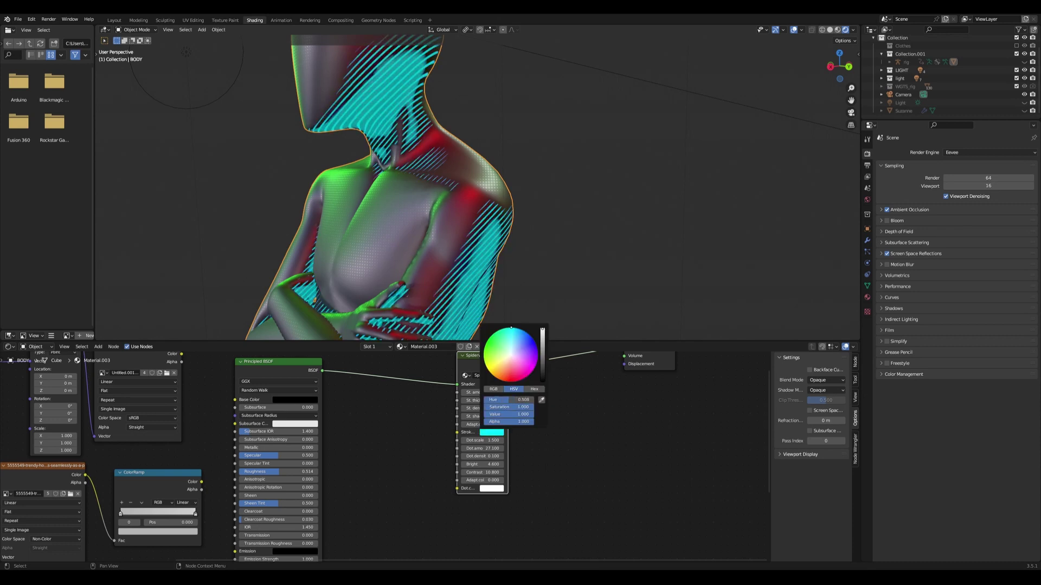
left_click_drag(482, 416, 505, 416)
left_click(492, 432)
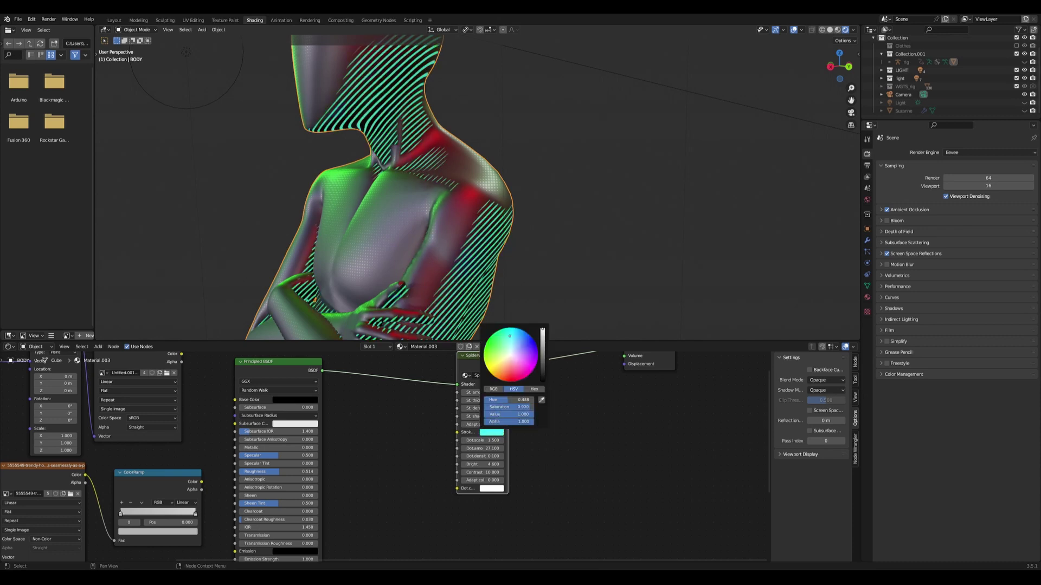
left_click_drag(548, 362, 545, 382)
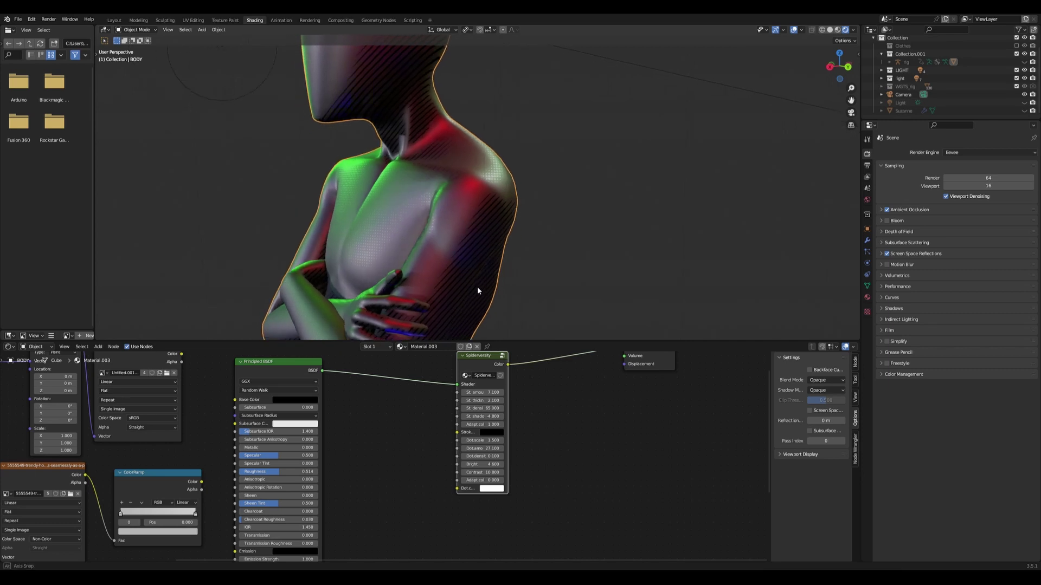
Readjust the halftone dot density and raise brightness to 6.8 and contrast to 18.200
scroll(486, 437, "up", 1)
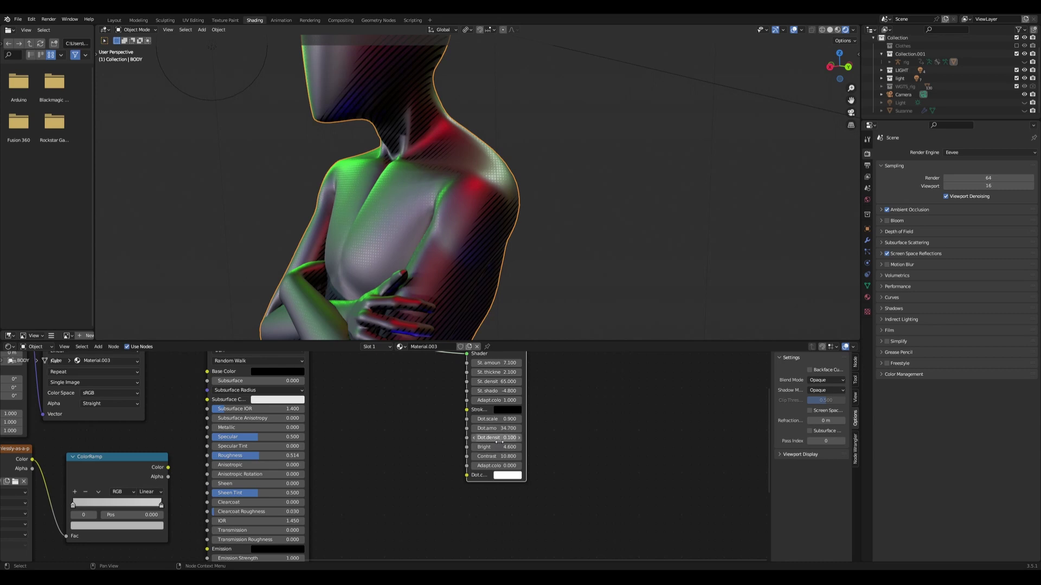
left_click_drag(499, 441, 471, 442)
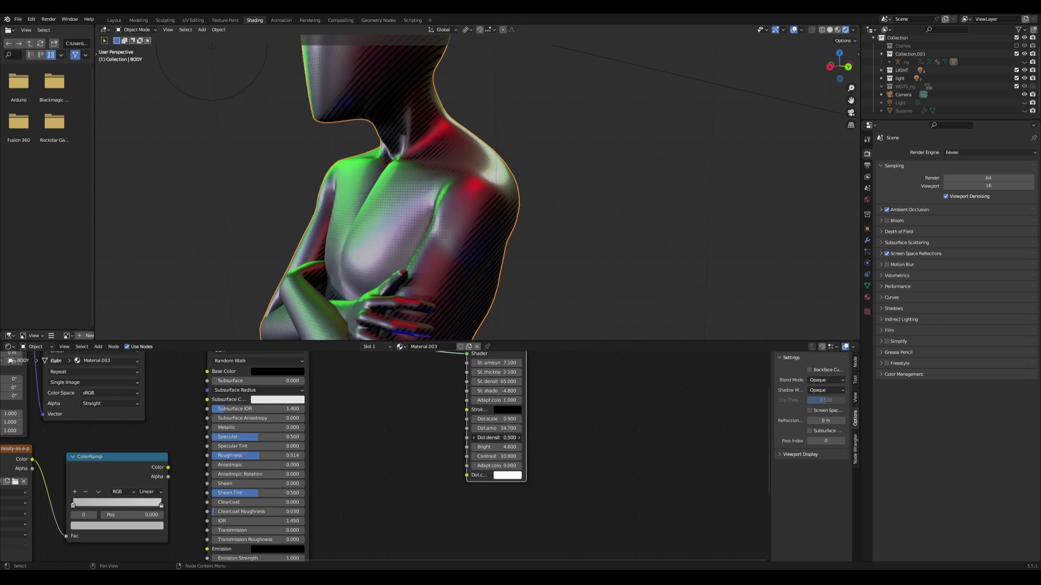
left_click_drag(476, 441, 519, 441)
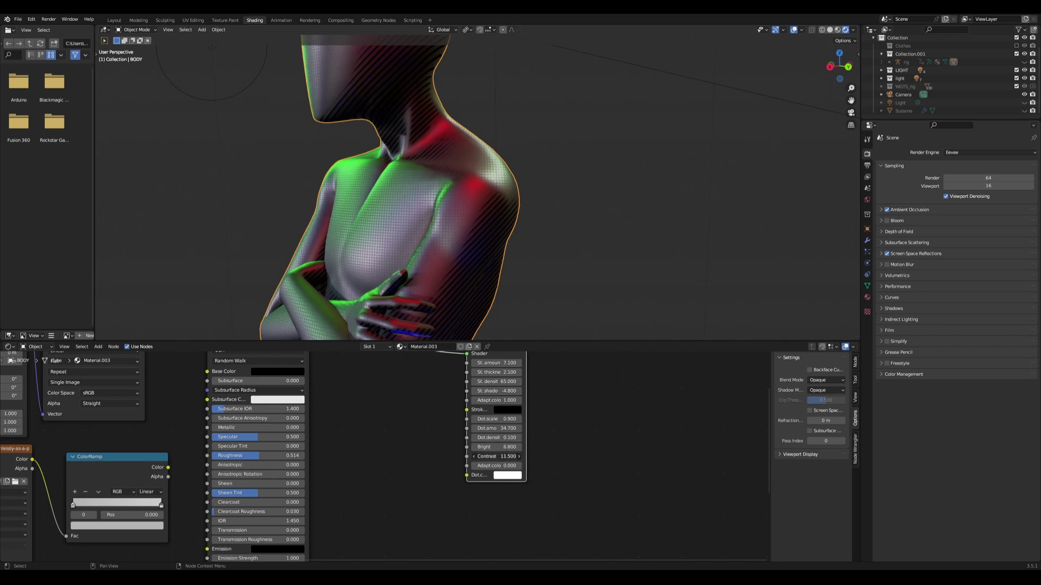
mouse_move(496, 457)
left_mouse_down()
mouse_move(515, 457)
mouse_move(512, 467)
mouse_move(547, 445)
left_mouse_up()
Test magenta and paler dot tints, restore white dots, and orbit around the head
left_click(494, 475)
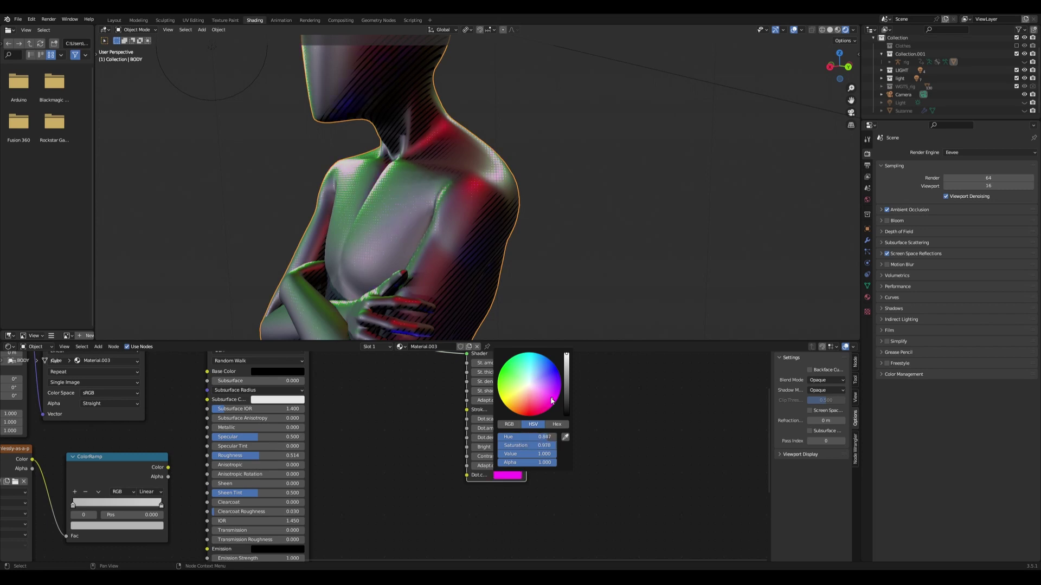
left_click(507, 475)
left_click(532, 386)
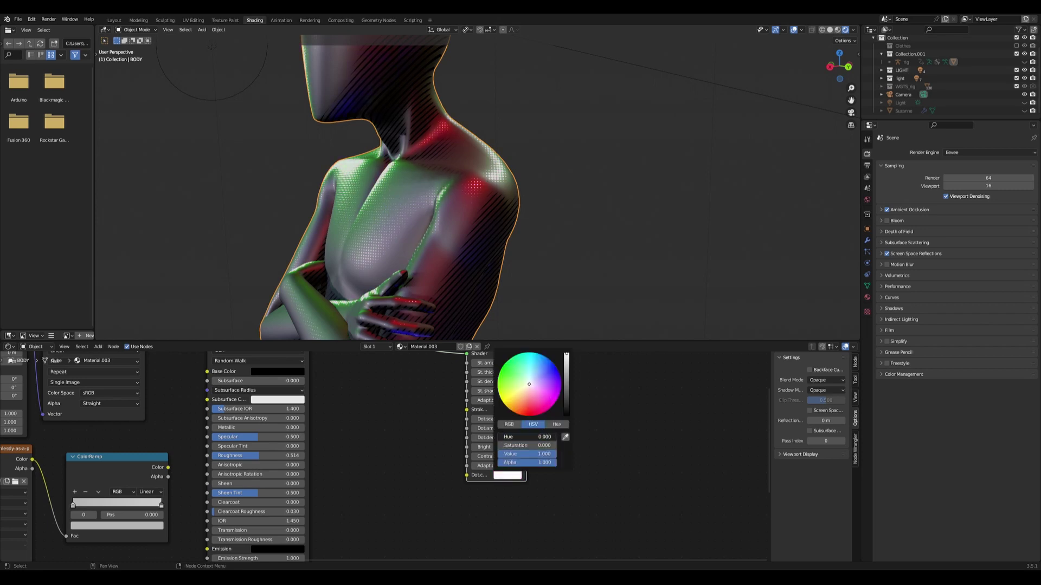
middle_click_drag(461, 222, 477, 226)
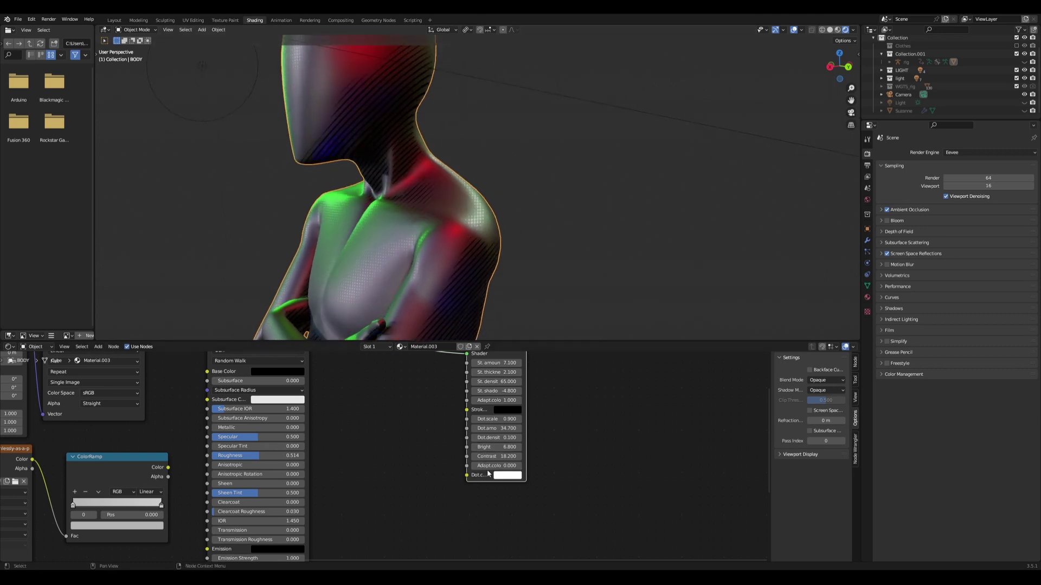
middle_click_drag(380, 216, 244, 136)
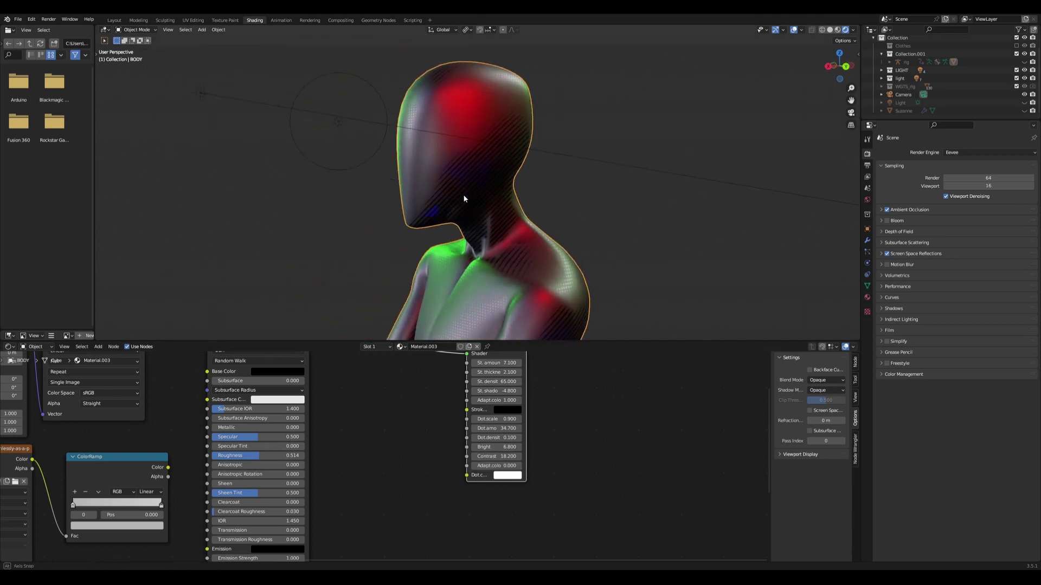
left_click(200, 93)
key("r")
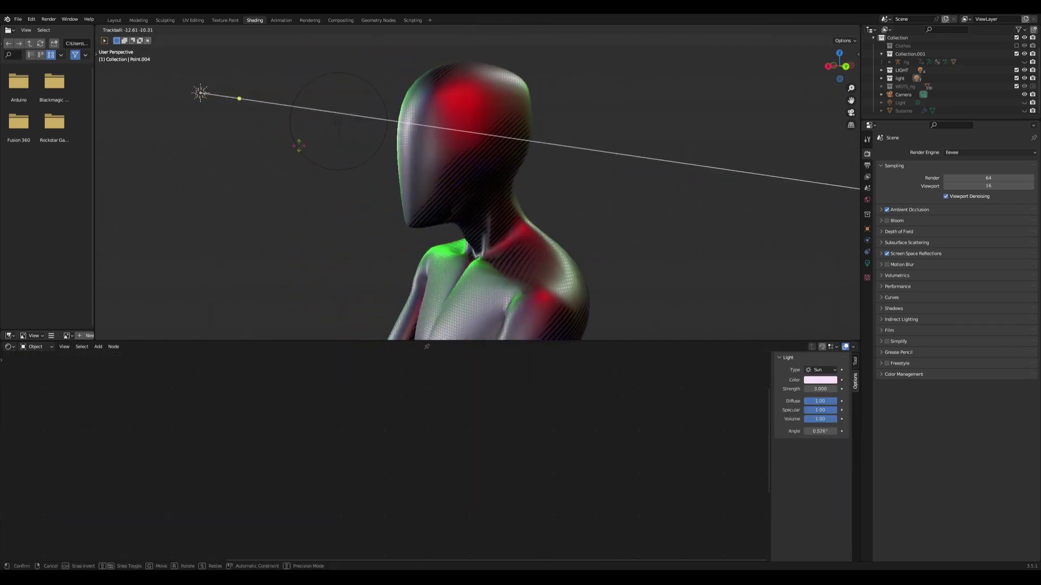
key("Escape")
left_click(866, 264)
left_click(982, 199)
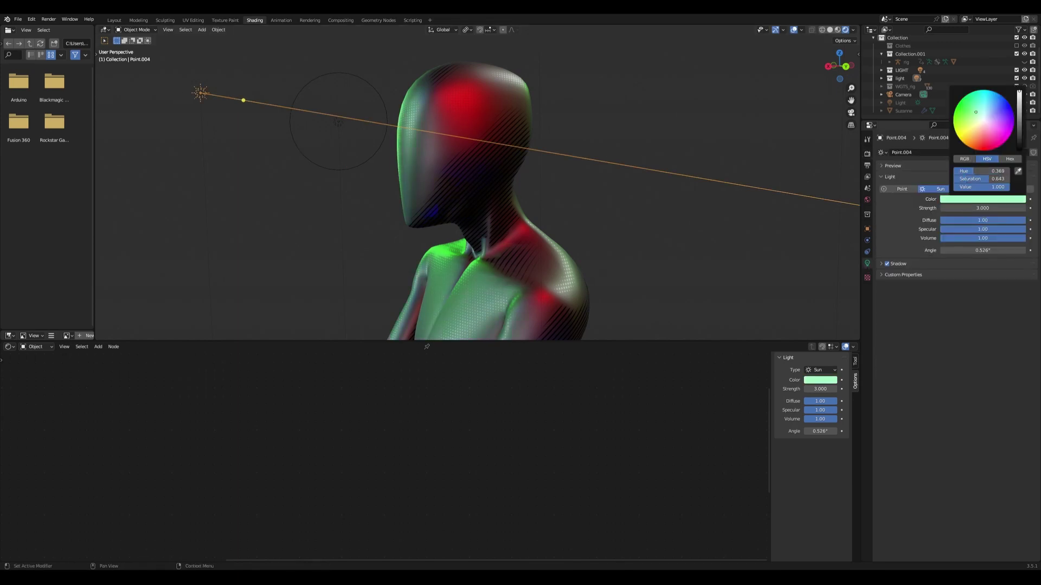
mouse_move(971, 131)
left_mouse_down()
mouse_move(998, 114)
mouse_move(966, 122)
mouse_move(980, 119)
left_mouse_up()
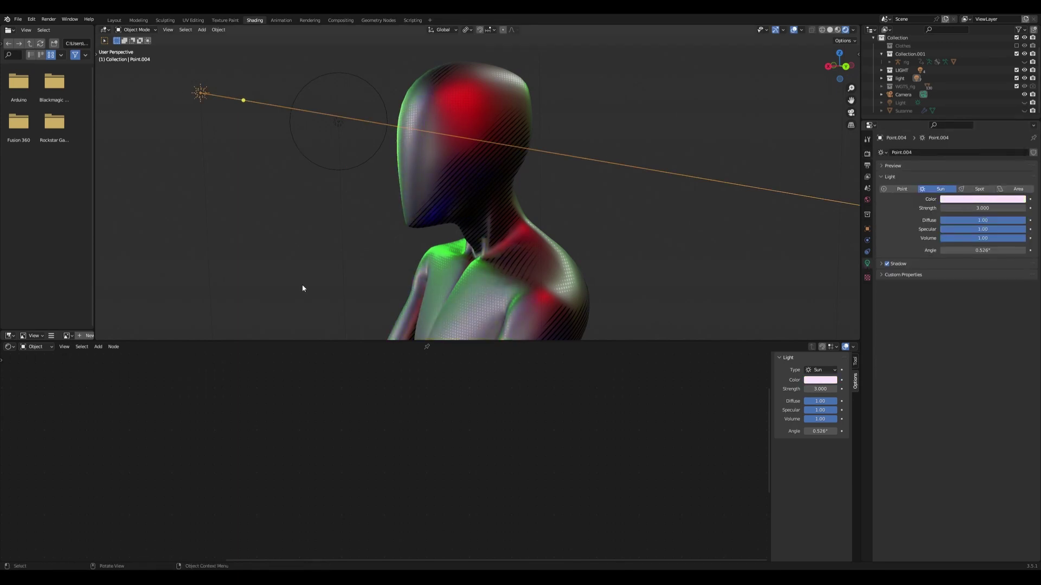
left_click(429, 288)
scroll(424, 433, "up", 3)
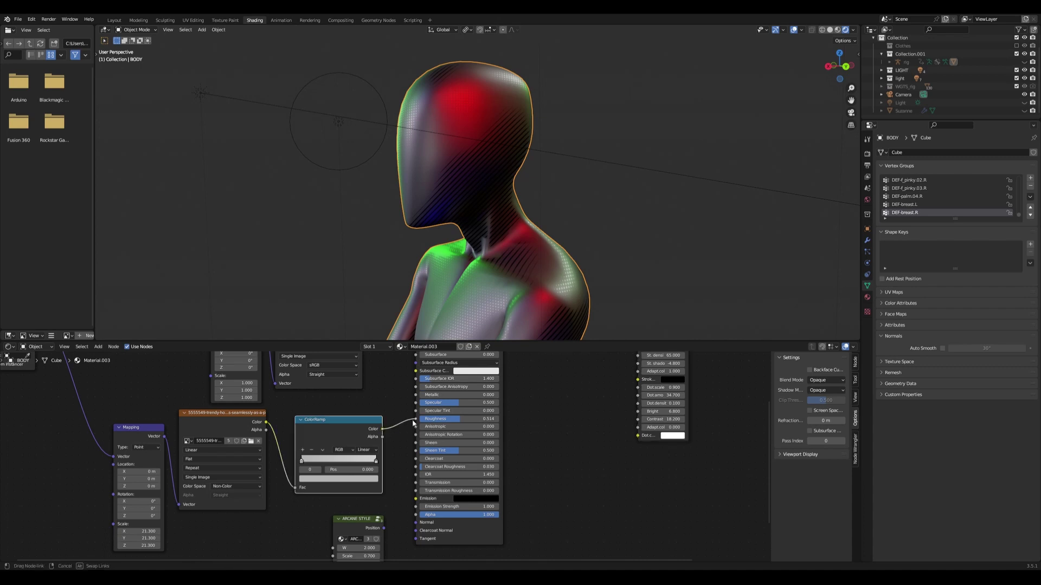
Link the ColorRamp Color into Principled BSDF Roughness and reposition the ARCANE STYLE node
left_click_drag(413, 424, 415, 419)
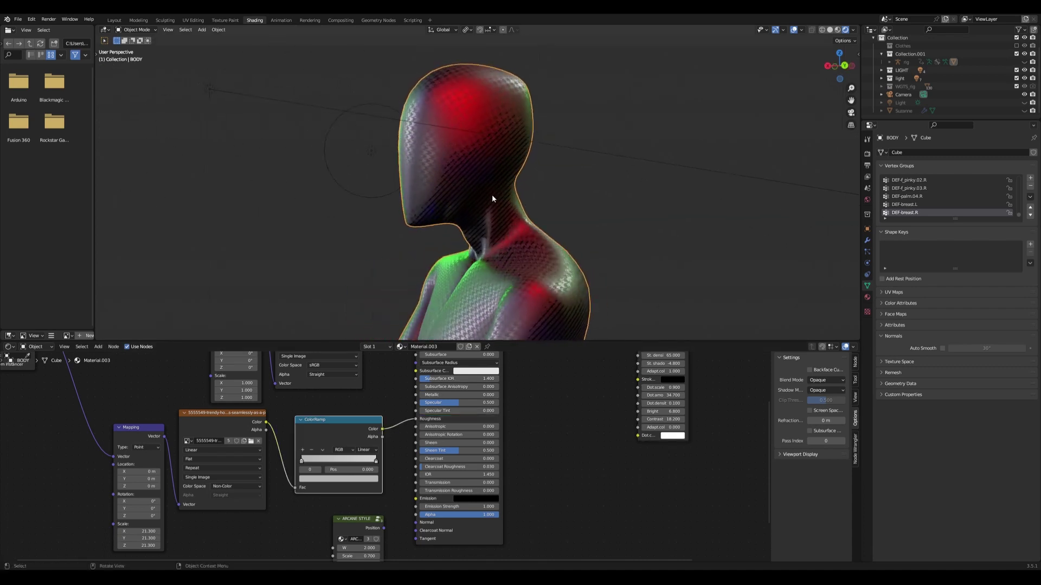
mouse_move(492, 196)
middle_mouse_down()
mouse_move(471, 240)
mouse_move(477, 255)
middle_mouse_up()
middle_click_drag(352, 434, 341, 417)
left_click_drag(341, 414, 392, 411)
Connect ARCANE STYLE Position into the Principled BSDF Normal socket for painterly bumps
mouse_move(486, 252)
middle_mouse_down()
mouse_move(509, 227)
mouse_move(602, 217)
mouse_move(463, 221)
mouse_move(499, 252)
mouse_move(488, 260)
middle_mouse_up()
scroll(508, 227, "down", 5)
scroll(500, 253, "up", 5)
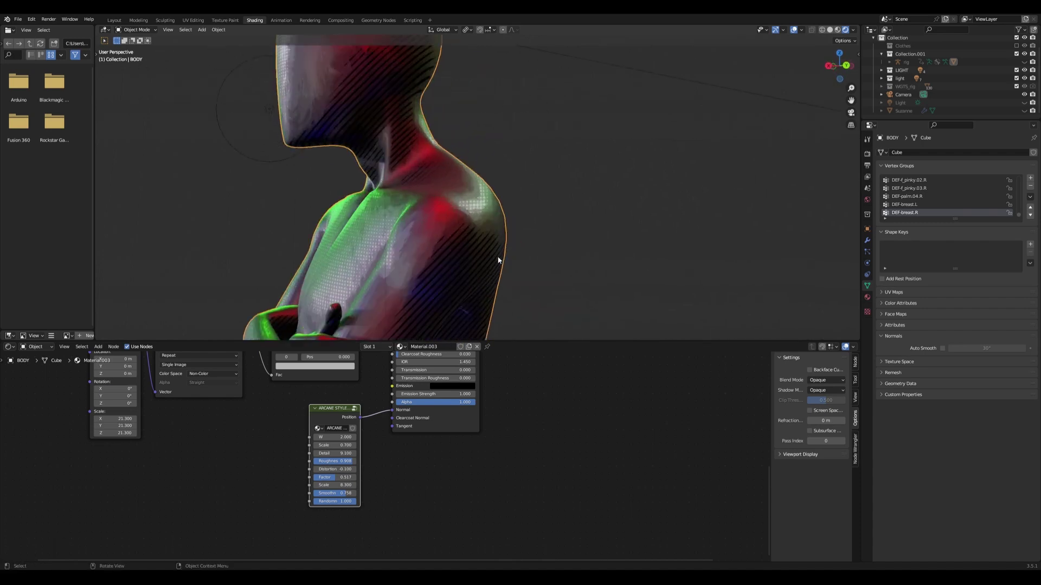
scroll(312, 436, "up", 2)
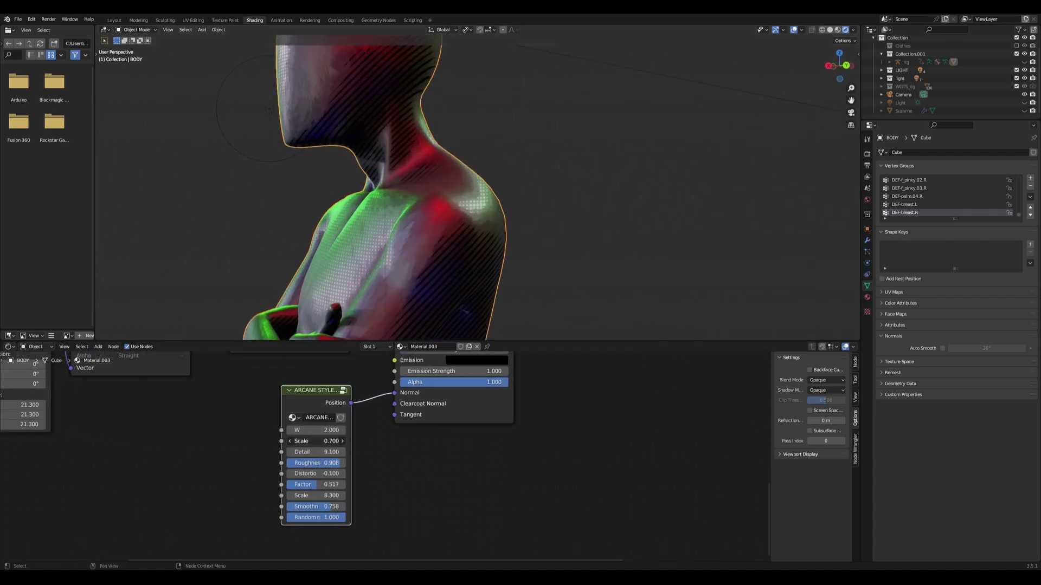
scroll(523, 452, "down", 2)
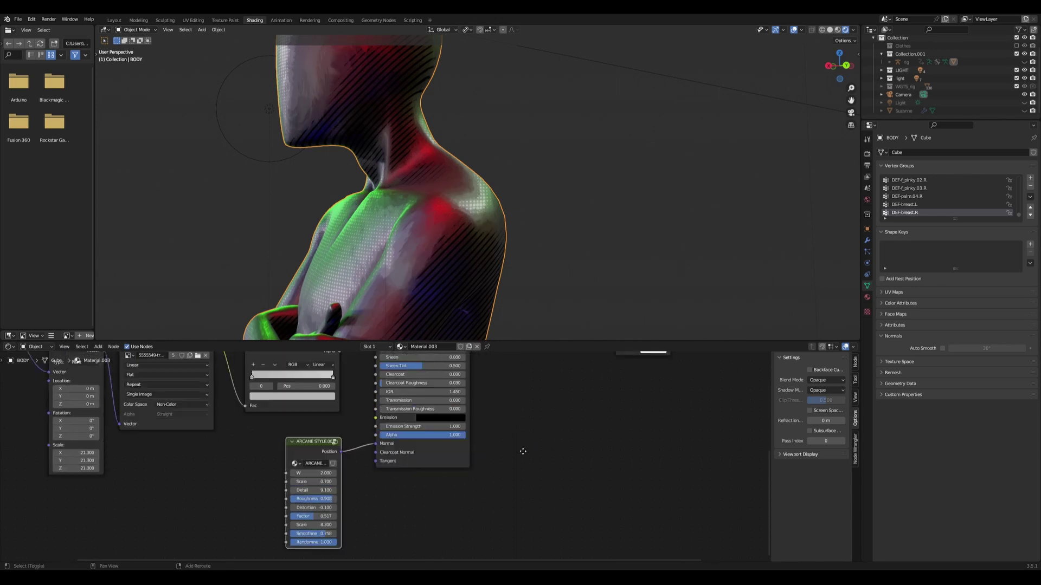
scroll(523, 451, "down", 2)
Preview without the halftone layer, then lower ARCANE scale to 0.700 and detail to about 9.500
middle_click_drag(523, 452, 447, 484)
left_click(464, 391)
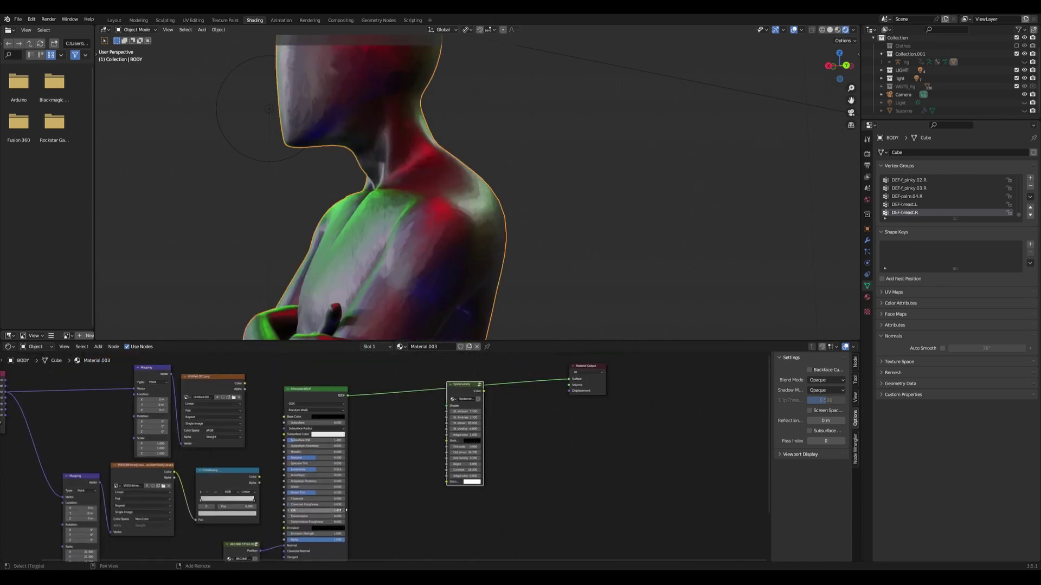
scroll(346, 510, "up", 3)
middle_click_drag(346, 510, 407, 390)
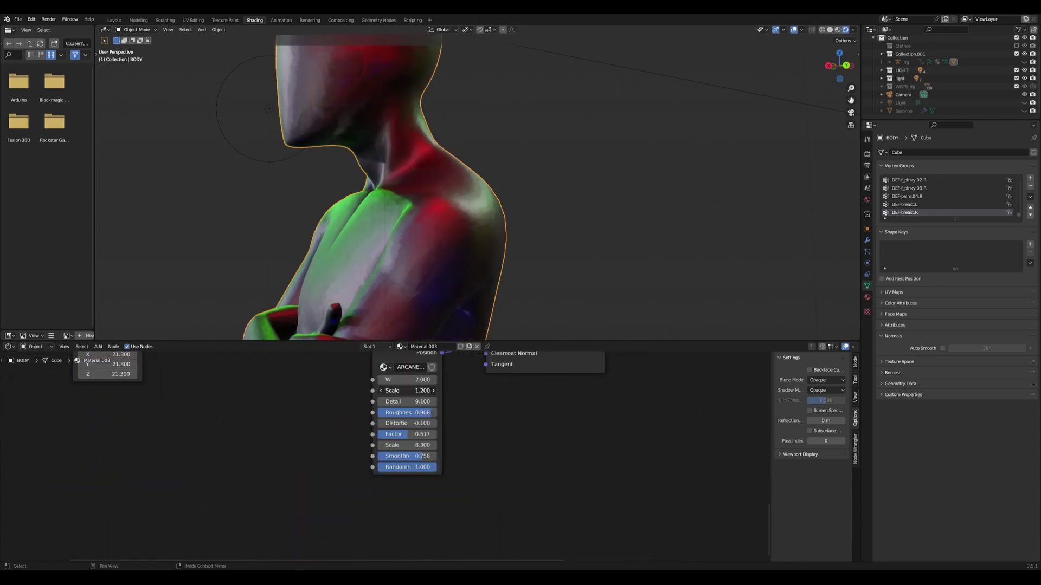
left_click_drag(418, 391, 396, 391)
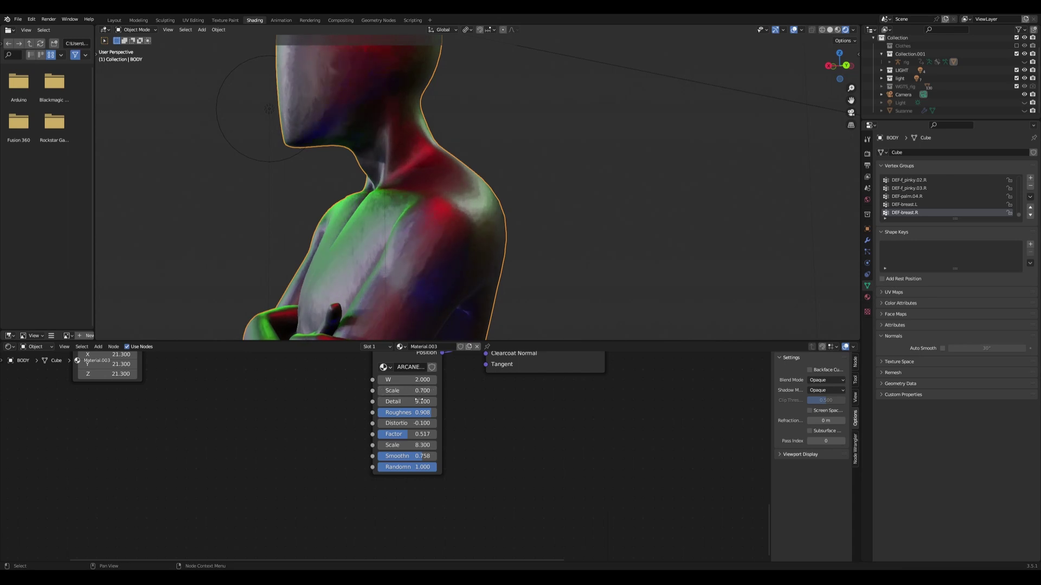
mouse_move(412, 401)
left_mouse_down()
mouse_move(395, 401)
mouse_move(420, 413)
mouse_move(401, 423)
mouse_move(434, 423)
left_mouse_up()
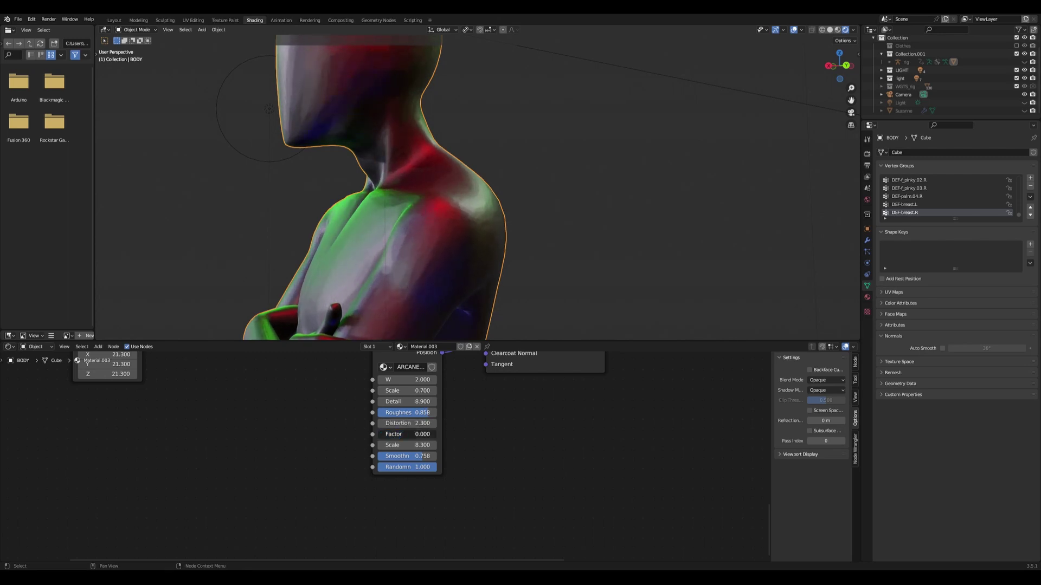
Restore the ARCANE Factor, set its scale to about 4.300, and drop randomness near zero
type("0.858")
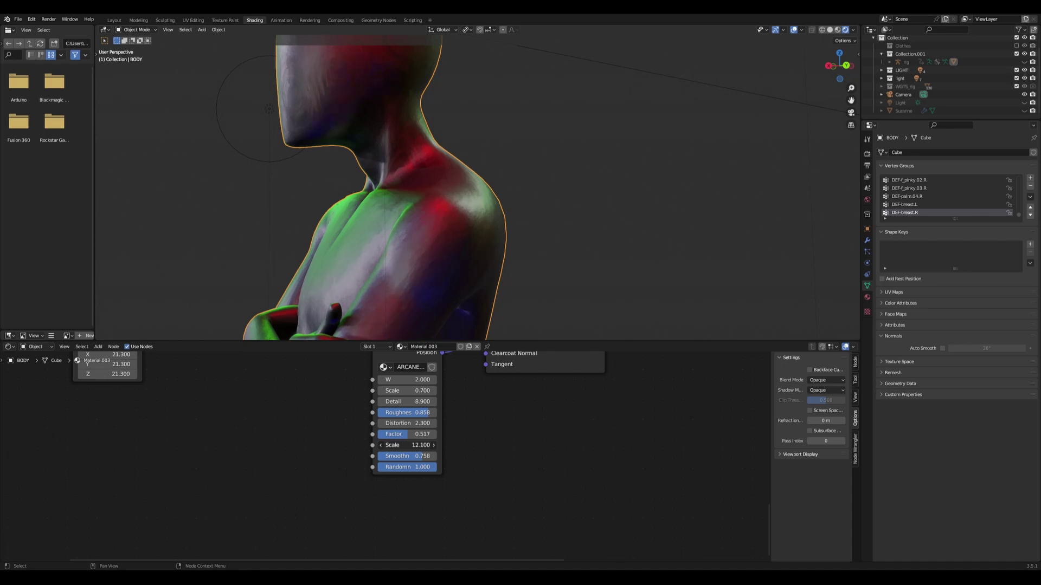
mouse_move(417, 445)
left_mouse_down()
mouse_move(390, 445)
mouse_move(433, 445)
left_mouse_up()
left_click_drag(407, 445, 390, 445)
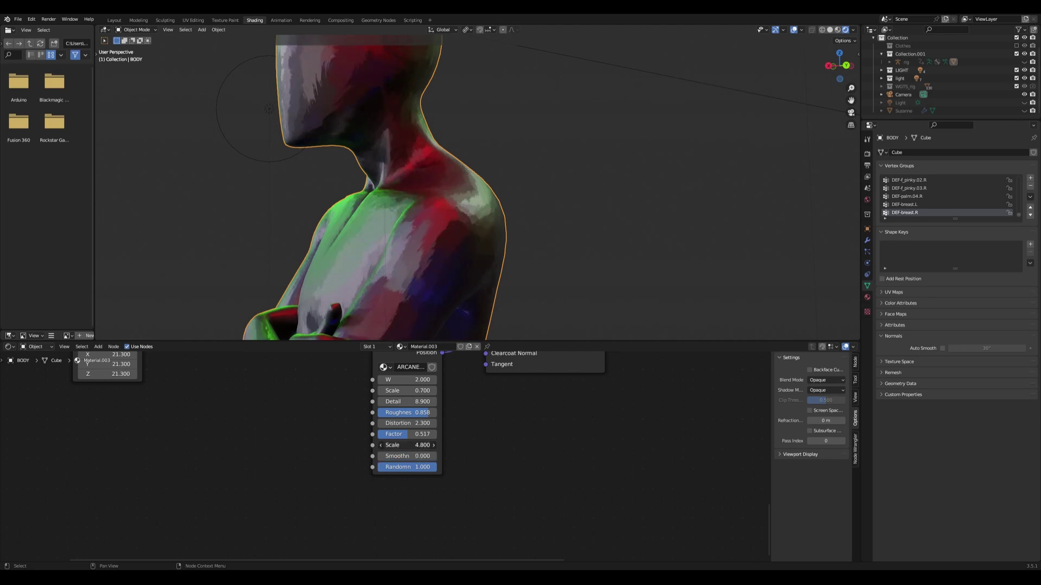
middle_click_drag(434, 211, 498, 208)
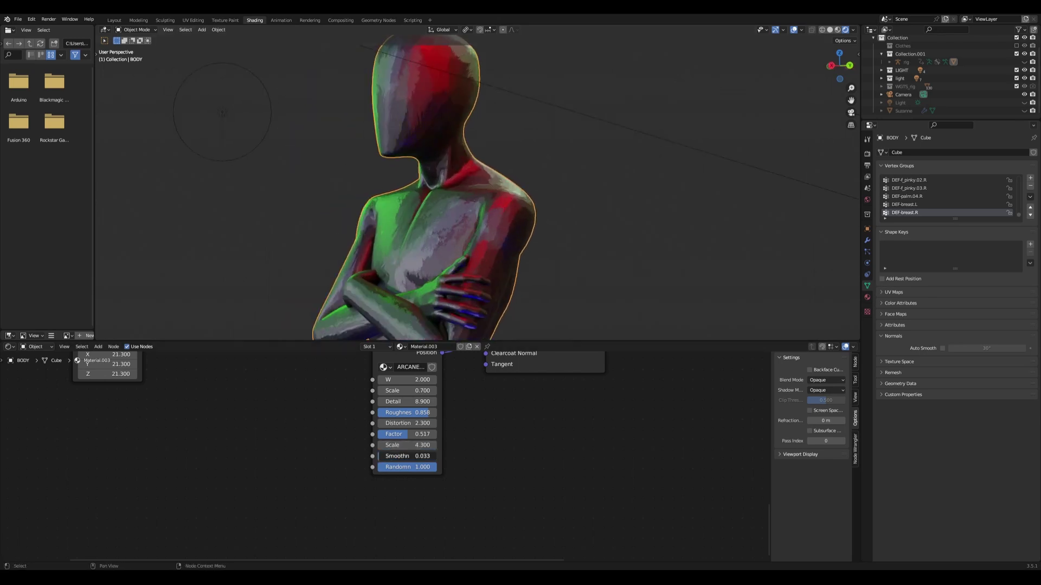
left_click_drag(429, 467, 379, 467)
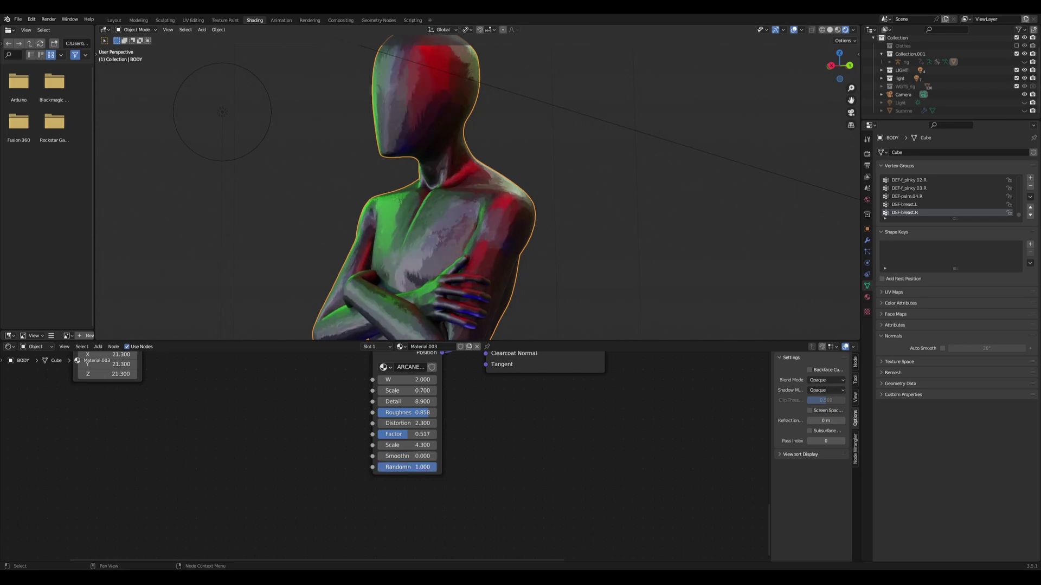
middle_click_drag(428, 191, 470, 191)
scroll(470, 191, "up", 4)
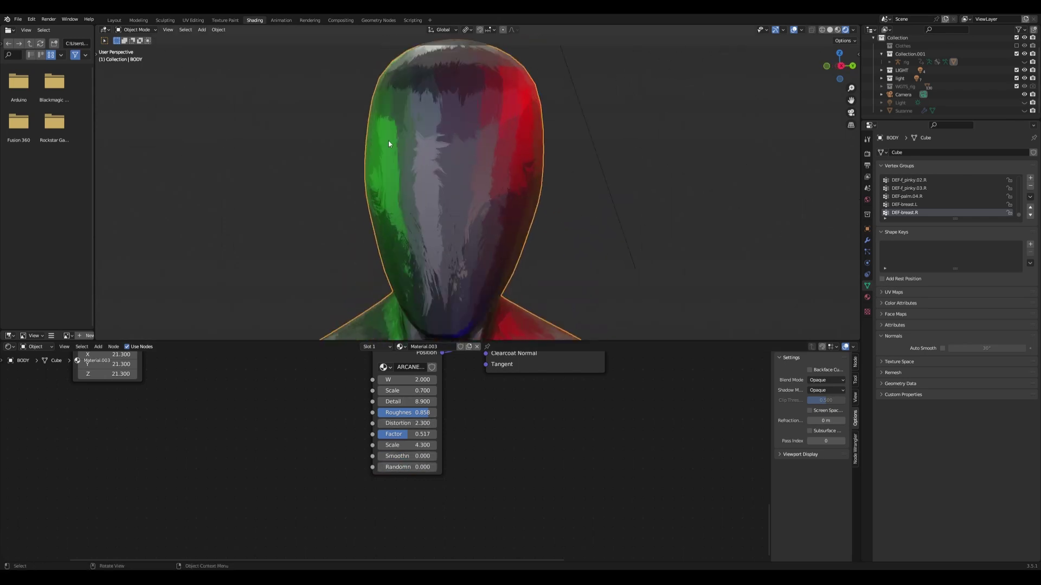
Raise randomness and smoothness, set Factor 0.558, Distortion 0, and scale back to 1.000
mouse_move(393, 467)
left_mouse_down()
mouse_move(436, 467)
mouse_move(434, 456)
mouse_move(455, 445)
mouse_move(410, 434)
left_mouse_up()
left_click_drag(404, 424, 428, 423)
type("0")
key("Return")
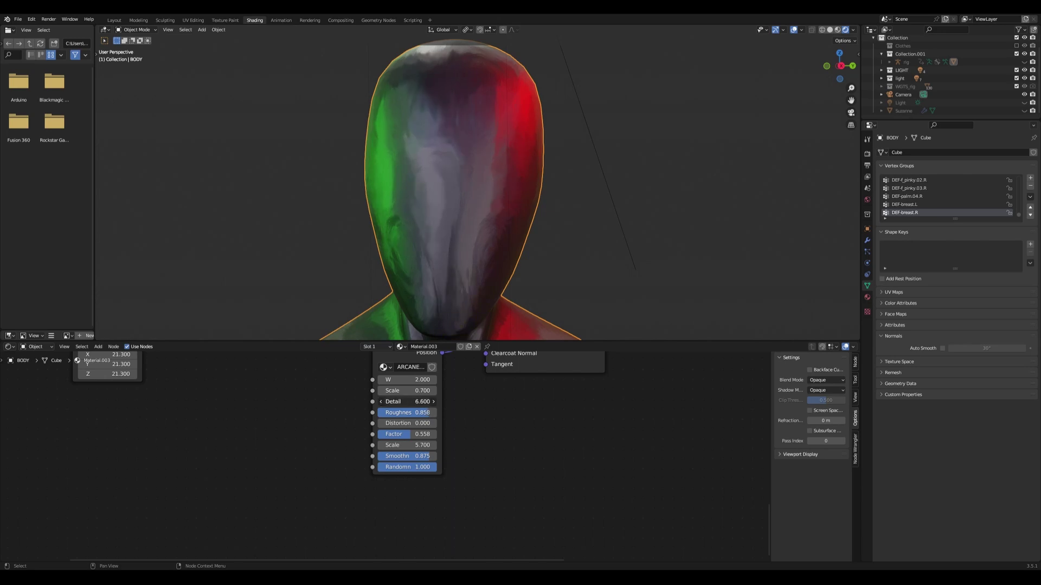
mouse_move(407, 402)
left_mouse_down()
mouse_move(461, 391)
mouse_move(390, 391)
left_mouse_up()
mouse_move(542, 271)
middle_mouse_down()
mouse_move(486, 265)
mouse_move(499, 263)
middle_mouse_up()
Set ARCANE detail to 9.9 and roughness to 1.000, then unlink it from the Normal socket
scroll(499, 263, "down", 4)
scroll(496, 305, "up", 2)
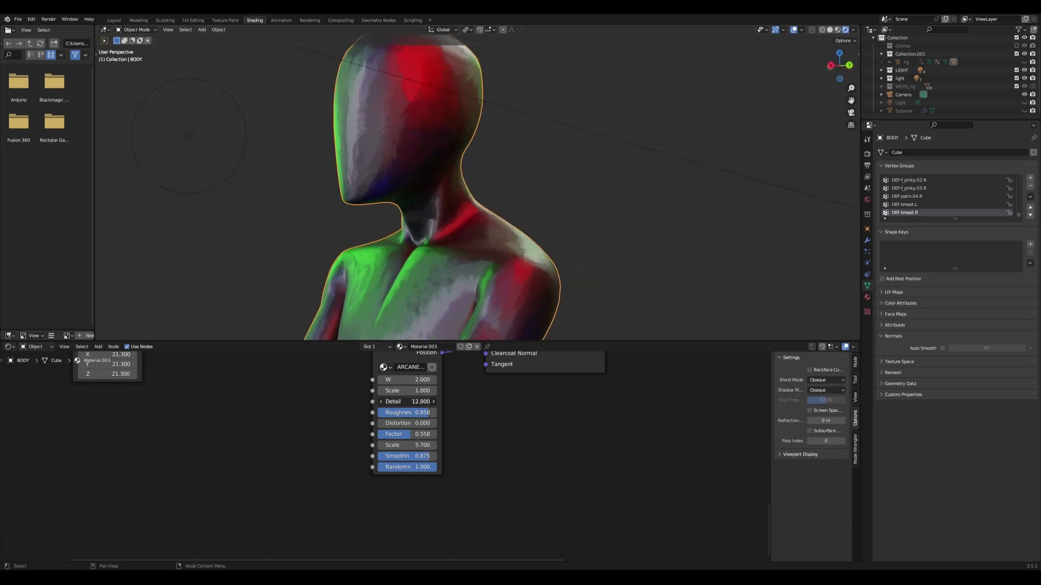
left_click(433, 402)
left_click_drag(430, 413, 439, 413)
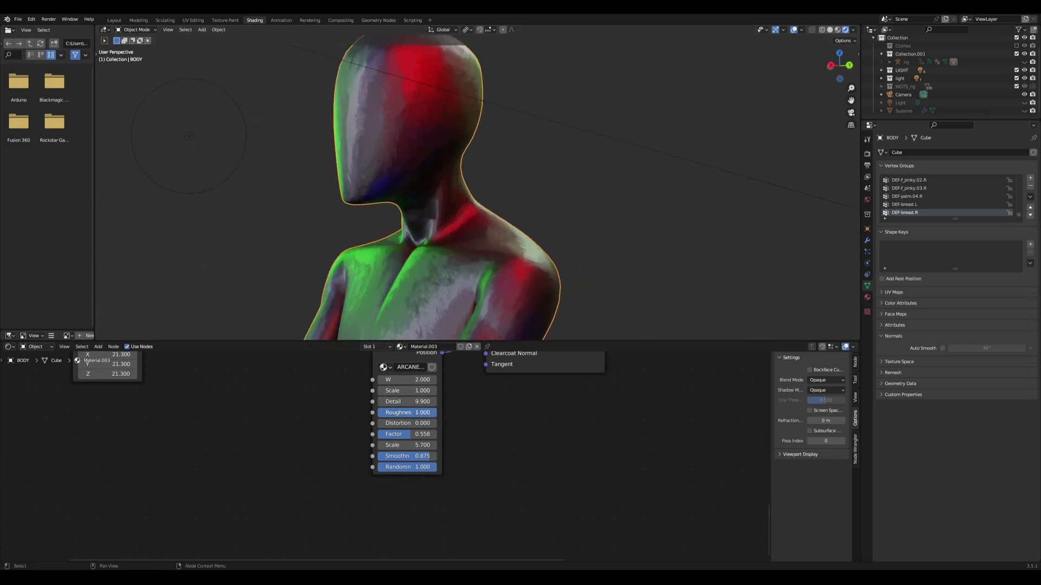
scroll(504, 416, "down", 2)
left_click_drag(473, 459, 477, 472)
scroll(423, 413, "down", 1)
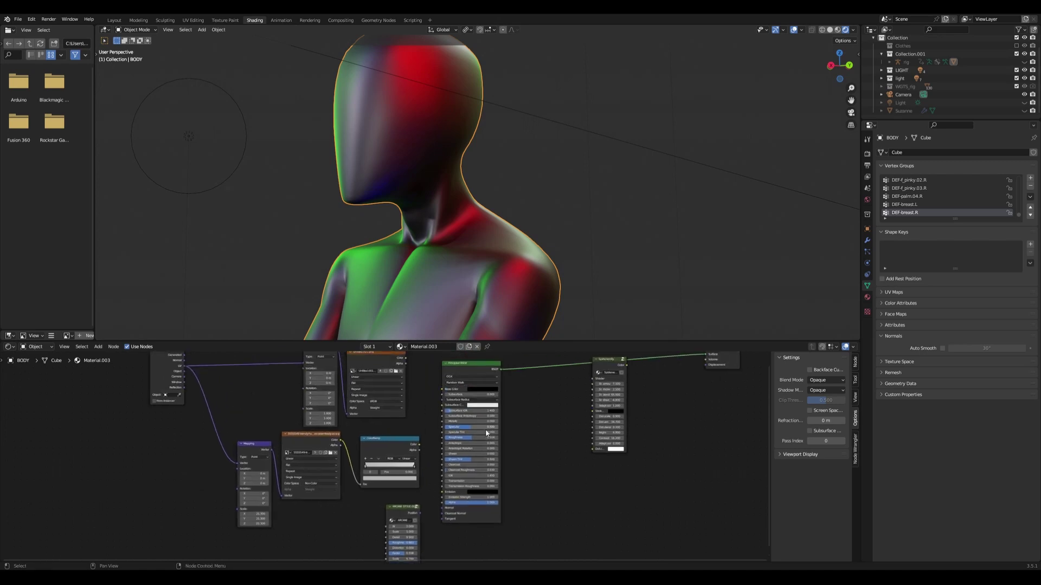
middle_click_drag(412, 401, 423, 414)
left_click_drag(443, 401, 443, 398)
mouse_move(464, 213)
middle_mouse_down()
mouse_move(486, 255)
mouse_move(463, 264)
mouse_move(564, 265)
middle_mouse_up()
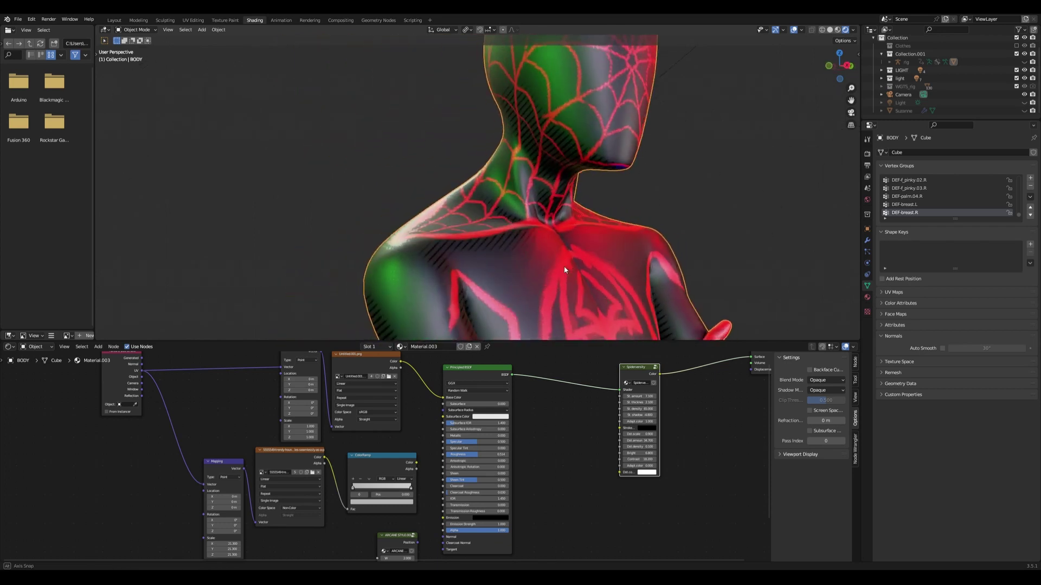
scroll(417, 498, "down", 1)
scroll(418, 499, "up", 1)
left_click_drag(412, 503, 437, 498)
mouse_move(596, 240)
middle_mouse_down()
mouse_move(558, 228)
mouse_move(546, 236)
mouse_move(632, 260)
mouse_move(562, 262)
middle_mouse_up()
scroll(616, 441, "up", 3)
scroll(616, 441, "up", 1)
left_click_drag(708, 409, 684, 409)
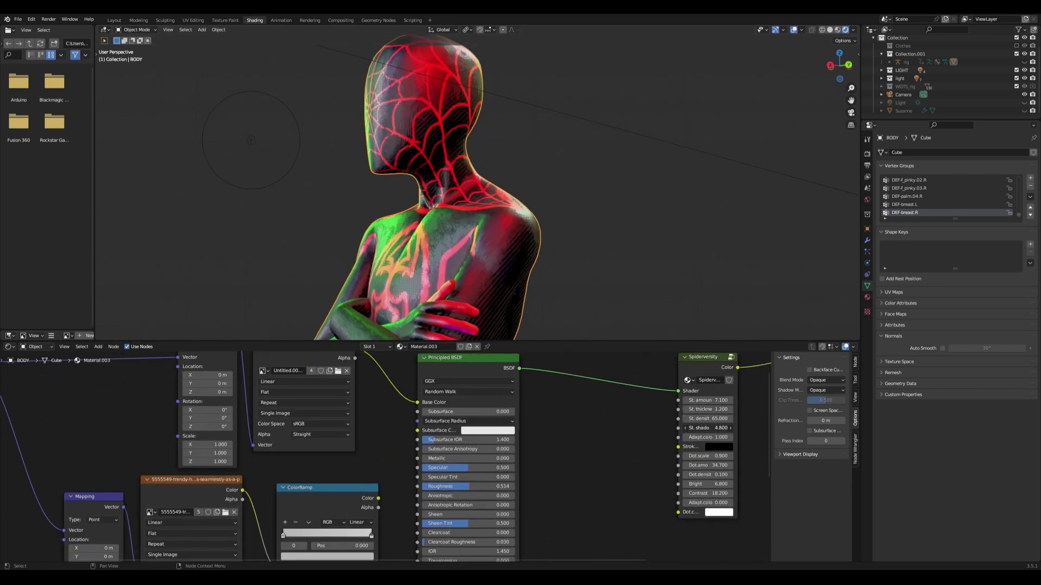
left_click_drag(714, 419, 696, 418)
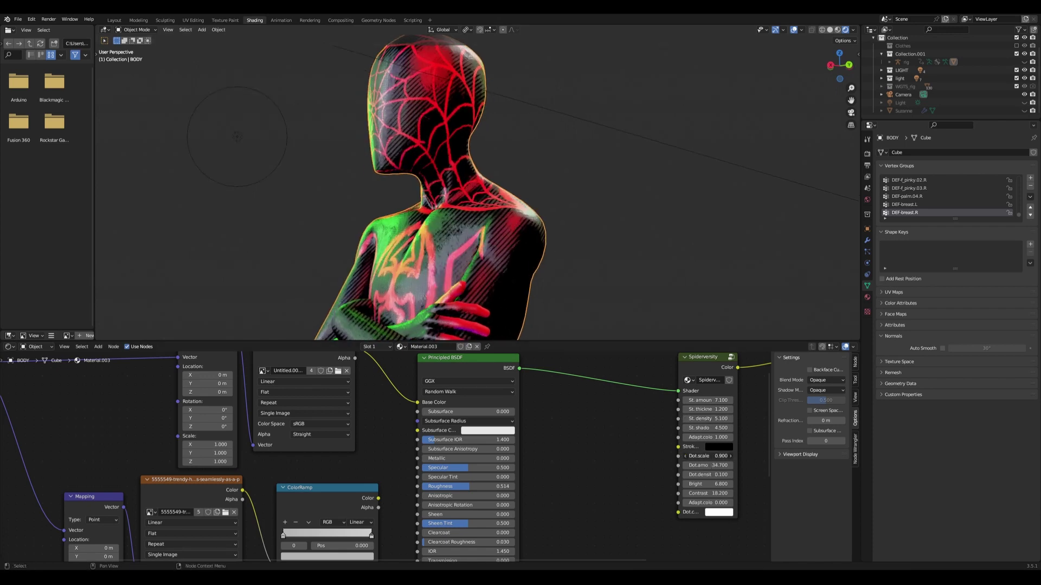
left_click_drag(707, 484, 729, 484)
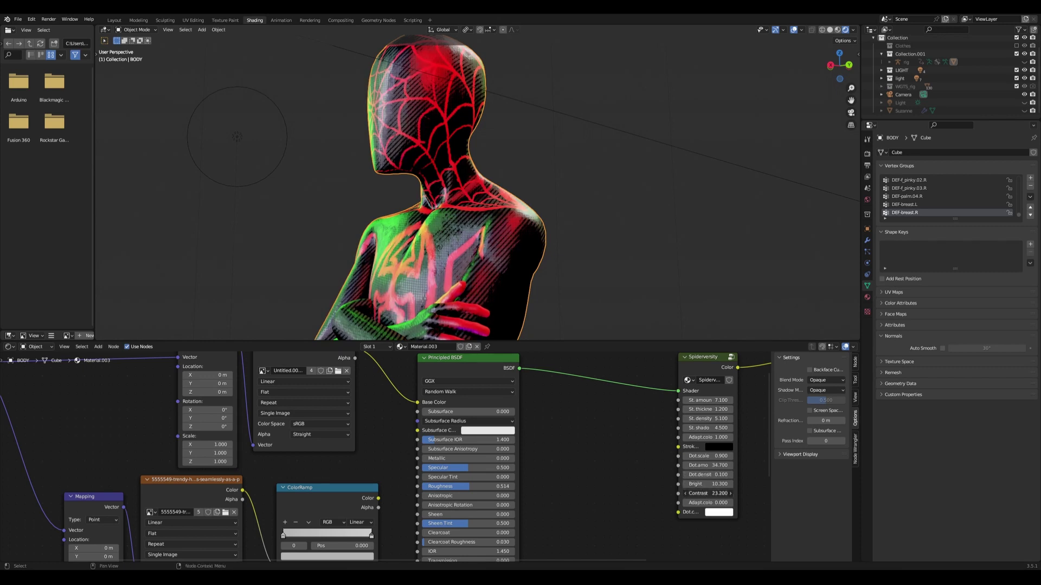
left_click_drag(708, 493, 699, 493)
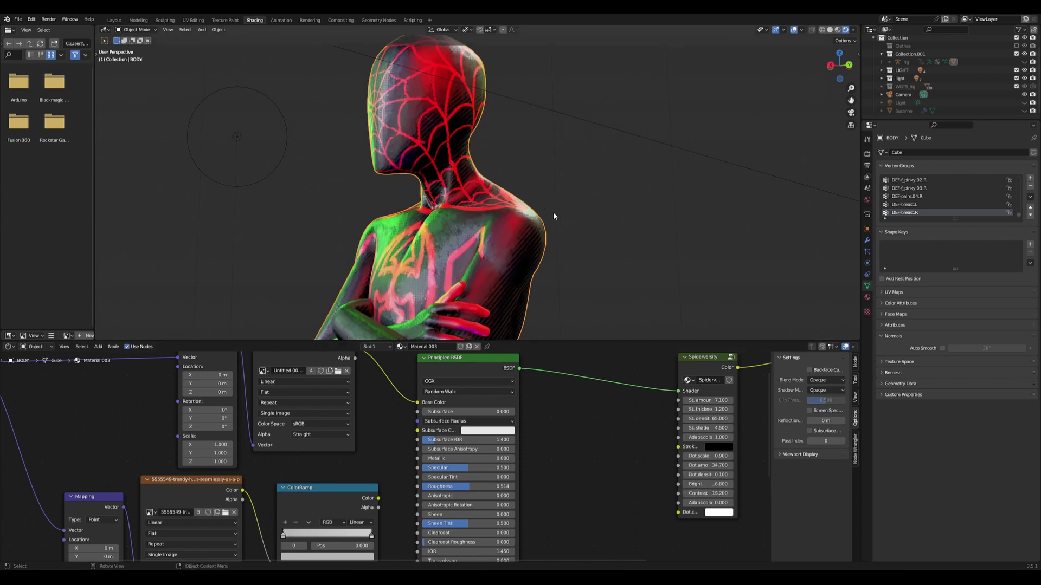
scroll(454, 245, "up", 4)
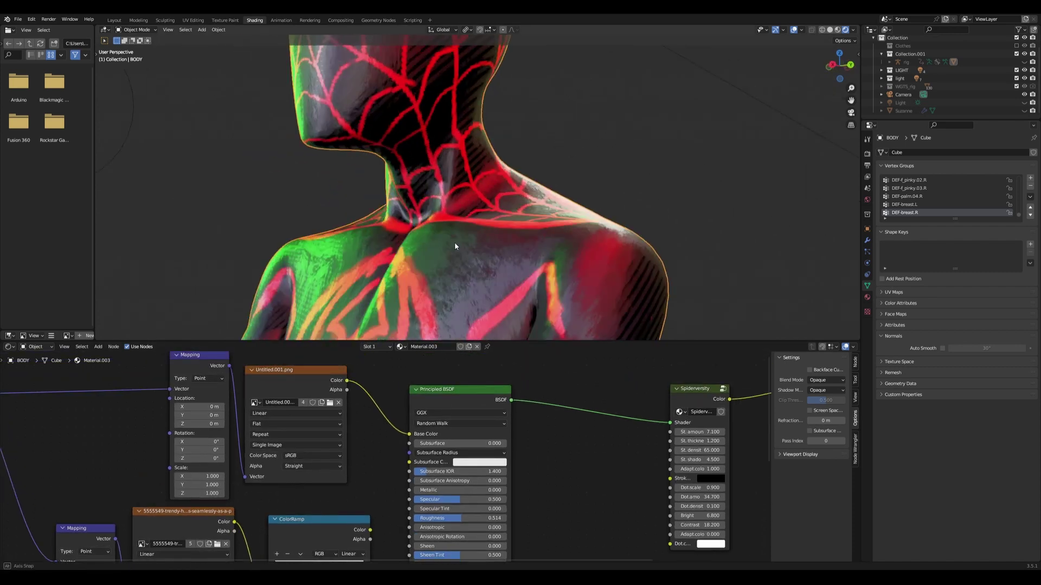
scroll(463, 248, "down", 5)
middle_click_drag(499, 212, 602, 271)
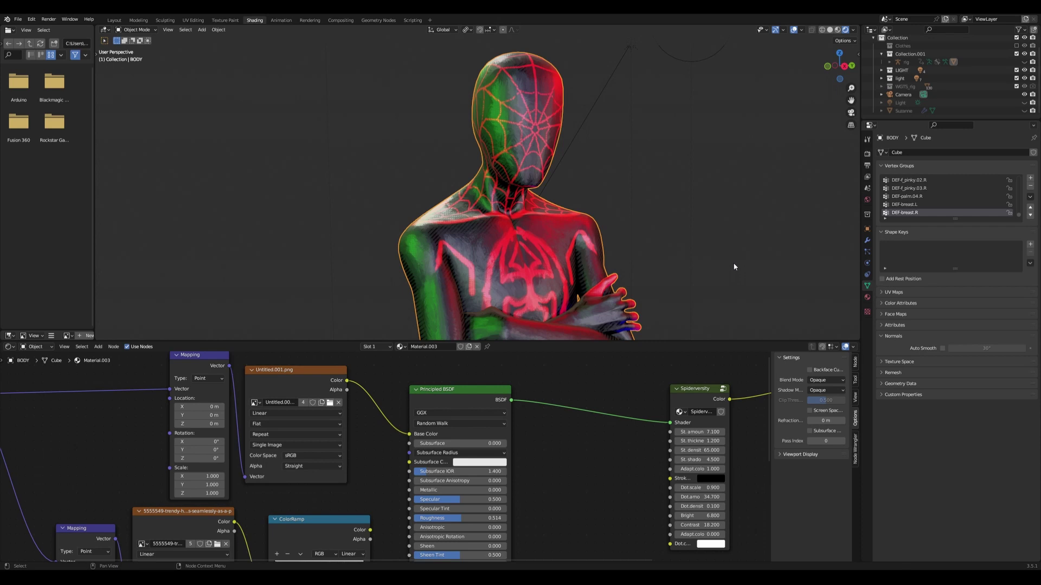
Test the material roughness, lowering it to 0.095 for a glossy surface
mouse_move(499, 274)
middle_mouse_down()
mouse_move(574, 246)
mouse_move(555, 232)
mouse_move(675, 234)
mouse_move(773, 206)
mouse_move(670, 227)
mouse_move(542, 231)
middle_mouse_up()
scroll(574, 247, "up", 4)
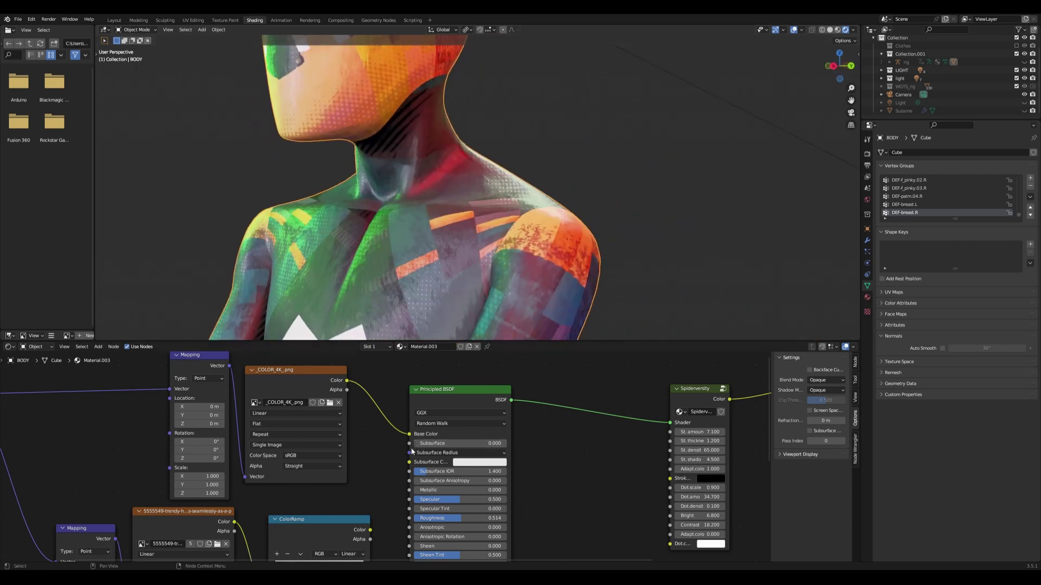
middle_click_drag(461, 488, 447, 379)
mouse_move(433, 409)
left_mouse_down()
mouse_move(477, 408)
mouse_move(412, 390)
mouse_move(451, 389)
mouse_move(412, 410)
left_mouse_up()
scroll(542, 217, "down", 5)
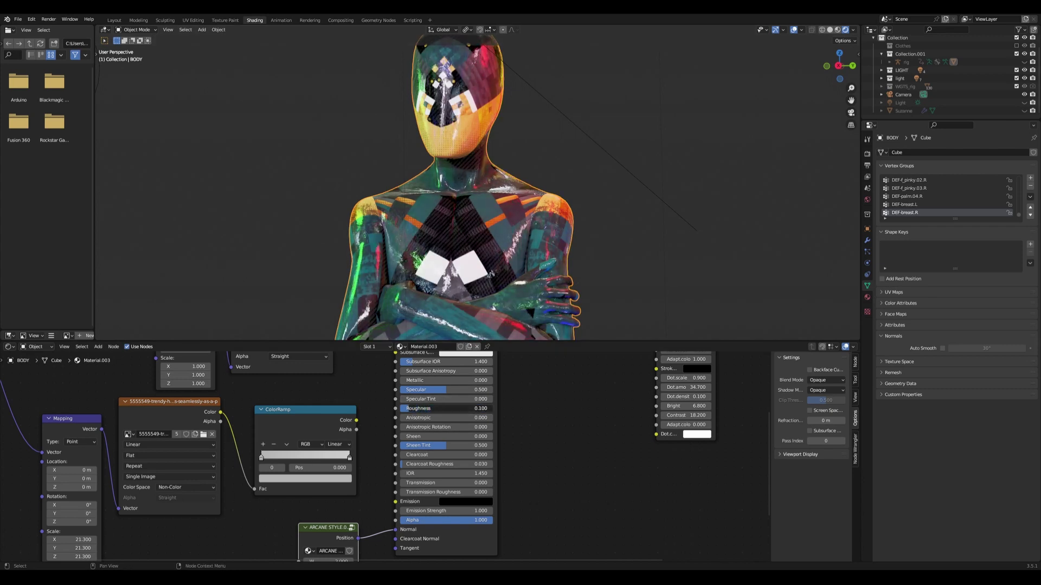
mouse_move(613, 251)
middle_mouse_down()
mouse_move(500, 259)
mouse_move(352, 408)
middle_mouse_up()
Raise roughness again, then reconnect the ColorRamp Color into Principled BSDF Roughness
mouse_move(412, 244)
middle_mouse_down()
mouse_move(346, 250)
mouse_move(434, 260)
mouse_move(412, 303)
middle_mouse_up()
scroll(434, 260, "down", 2)
scroll(442, 285, "up", 4)
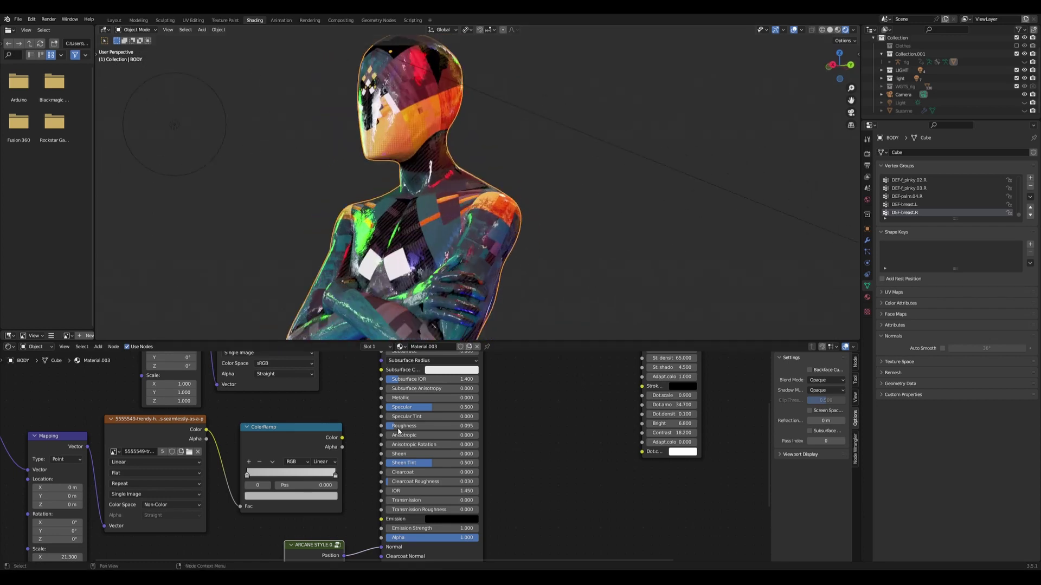
left_click_drag(412, 426, 451, 426)
left_click_drag(381, 426, 342, 438)
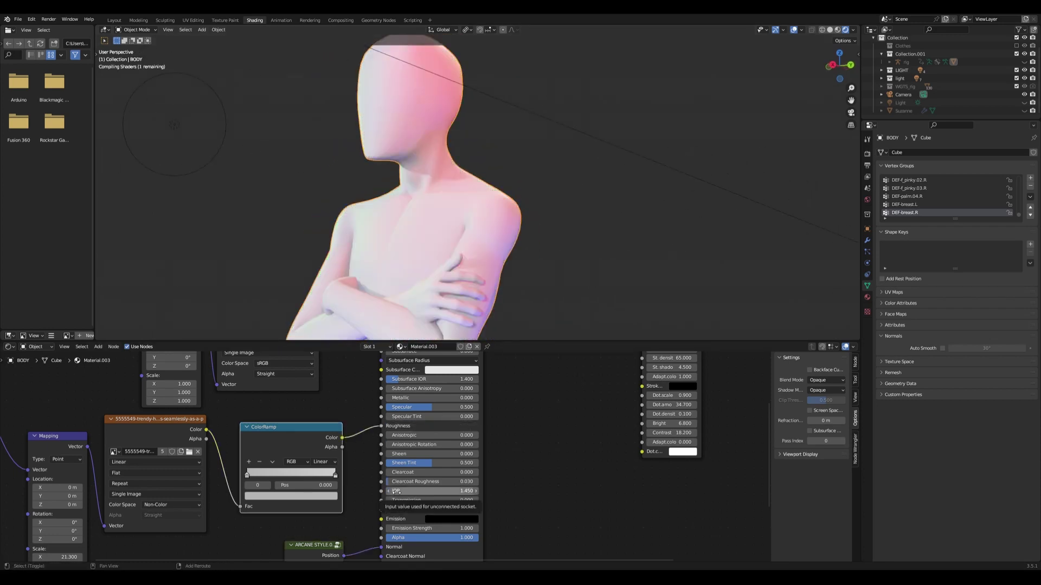
middle_click_drag(395, 491, 412, 477)
scroll(379, 477, "down", 1)
middle_click_drag(352, 509, 373, 462)
Try adding a Normal Map node and then a Normal node from the node search
key("shift+a")
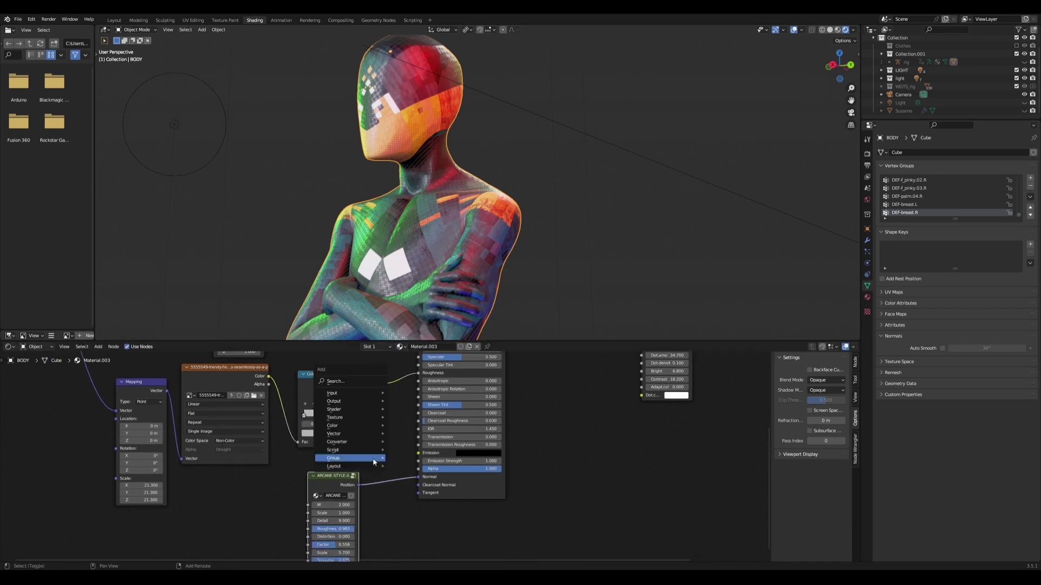
left_click(344, 382)
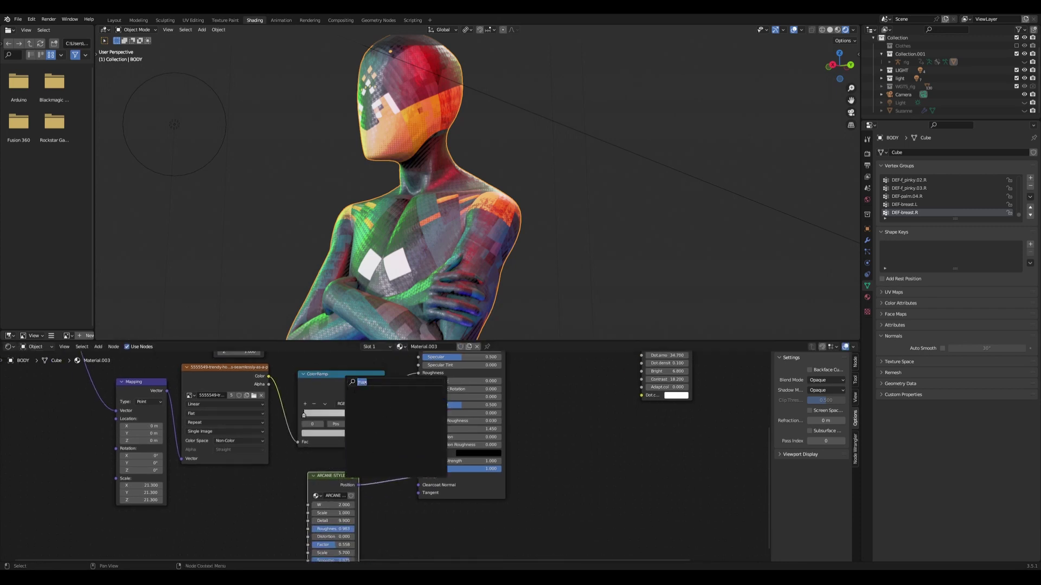
left_click(385, 406)
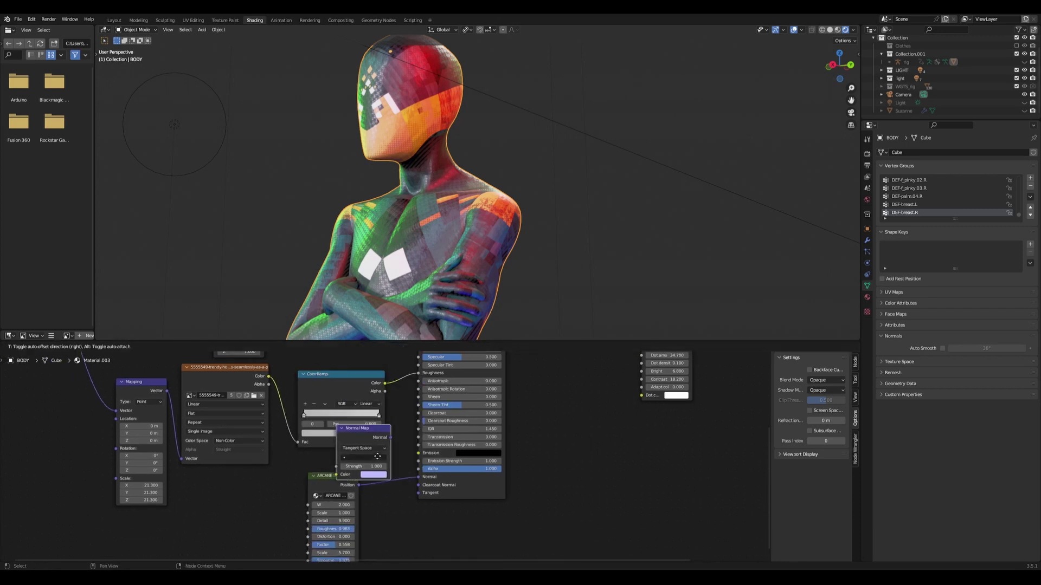
left_click(376, 429)
type("nor")
left_click(390, 445)
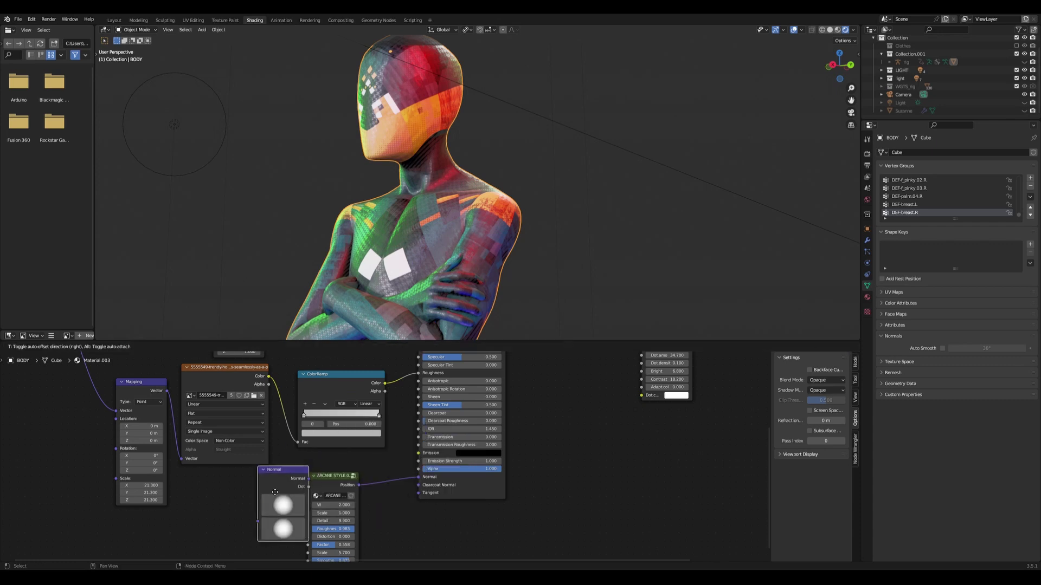
Add a Bump node below the color ramp and frame the whole node tree
left_click(230, 474)
type("bum")
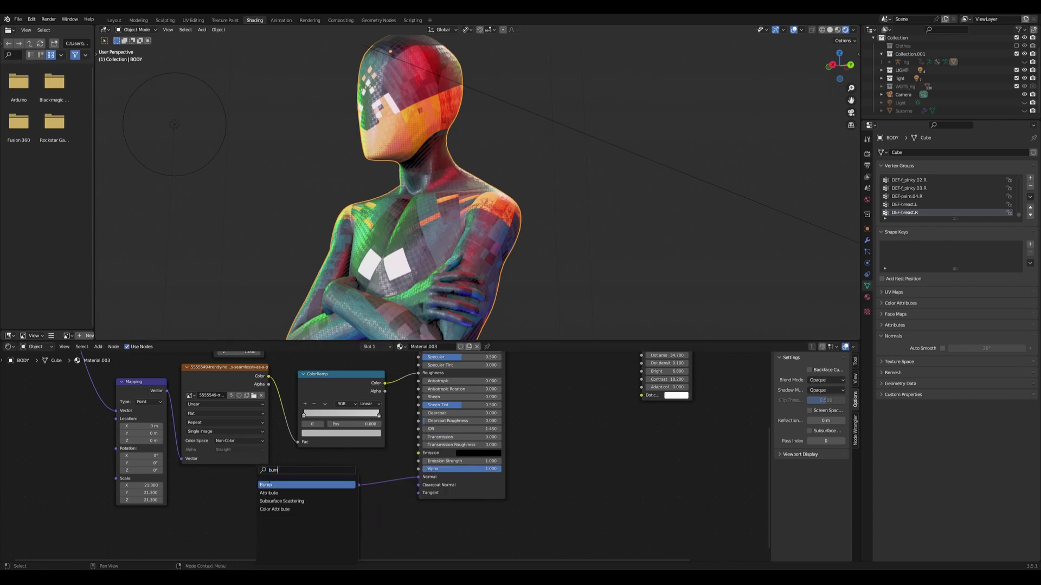
key("Return")
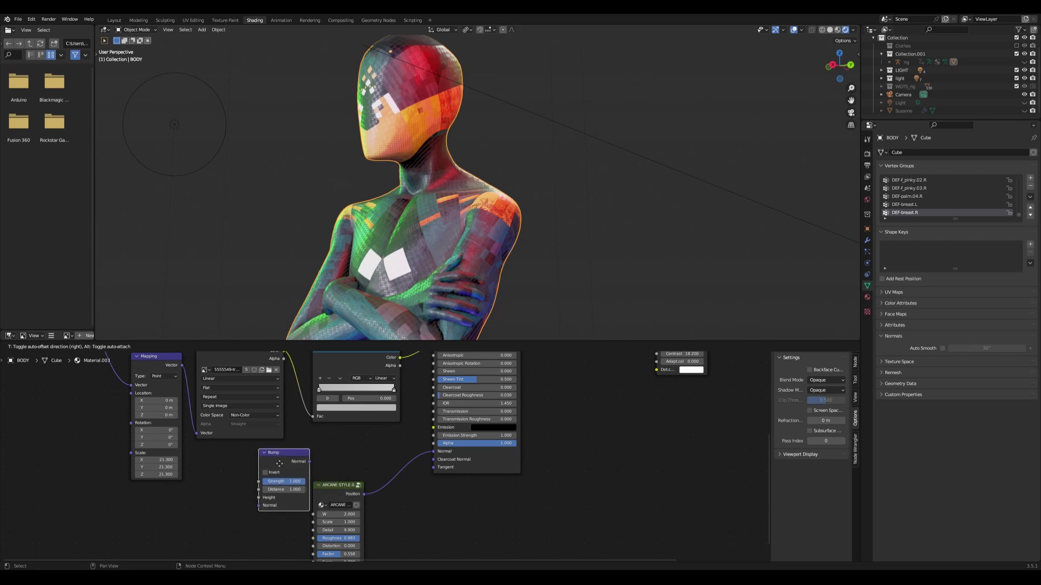
left_click(293, 472)
key("Home")
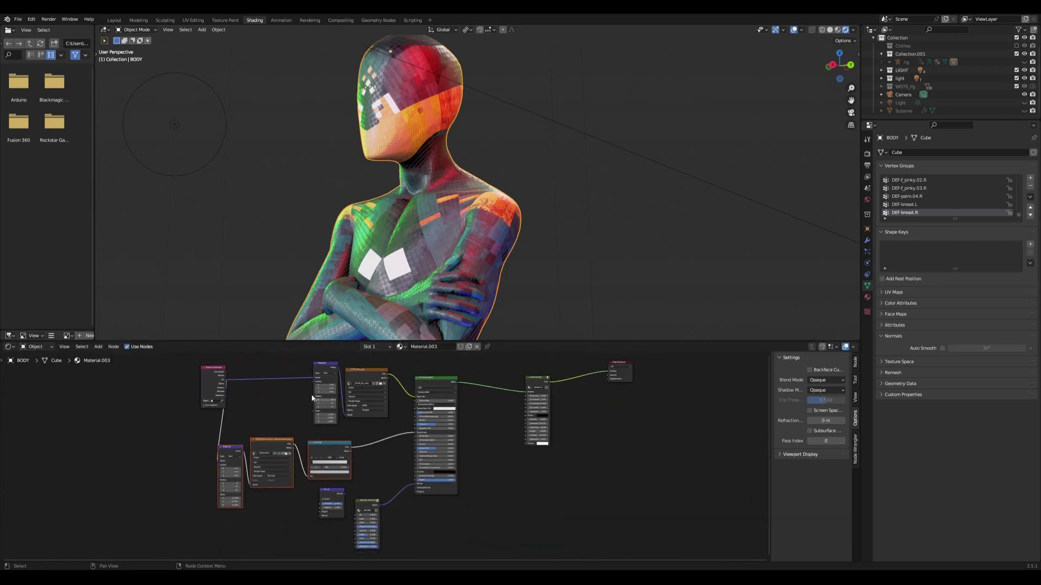
scroll(318, 358, "up", 1)
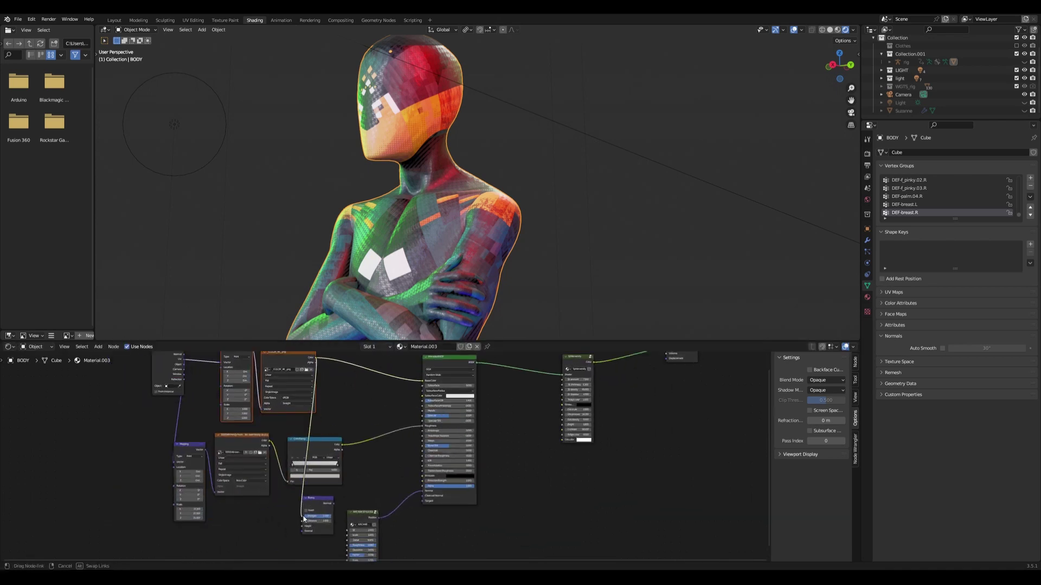
Connect the Bump Normal output to Principled BSDF Normal and move the Bump node beside it
left_click_drag(333, 503, 422, 491)
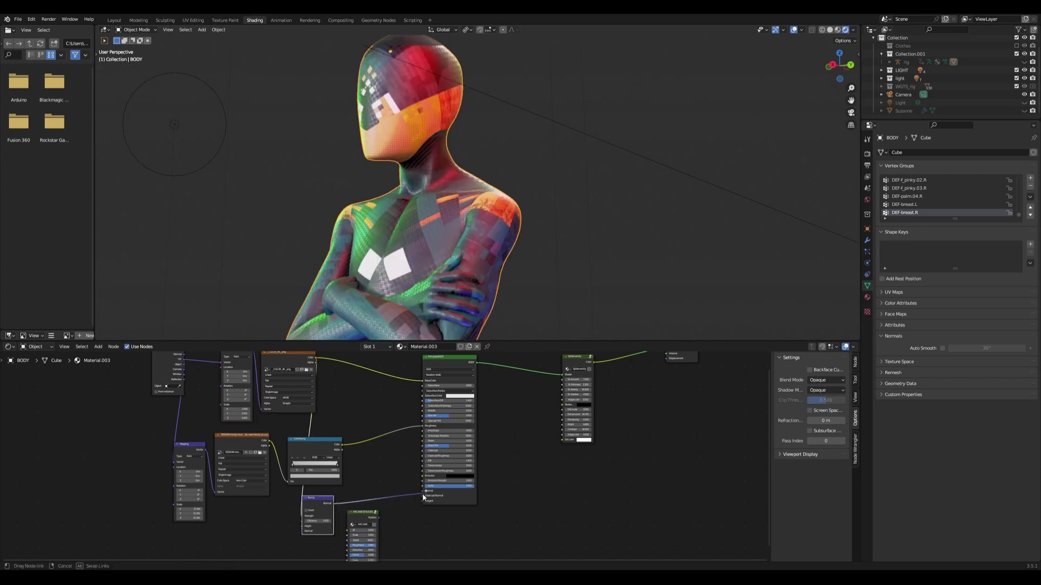
scroll(489, 180, "up", 3)
scroll(479, 237, "up", 2)
scroll(379, 461, "up", 2)
mouse_move(387, 428)
left_mouse_down()
mouse_move(464, 395)
mouse_move(410, 440)
left_mouse_up()
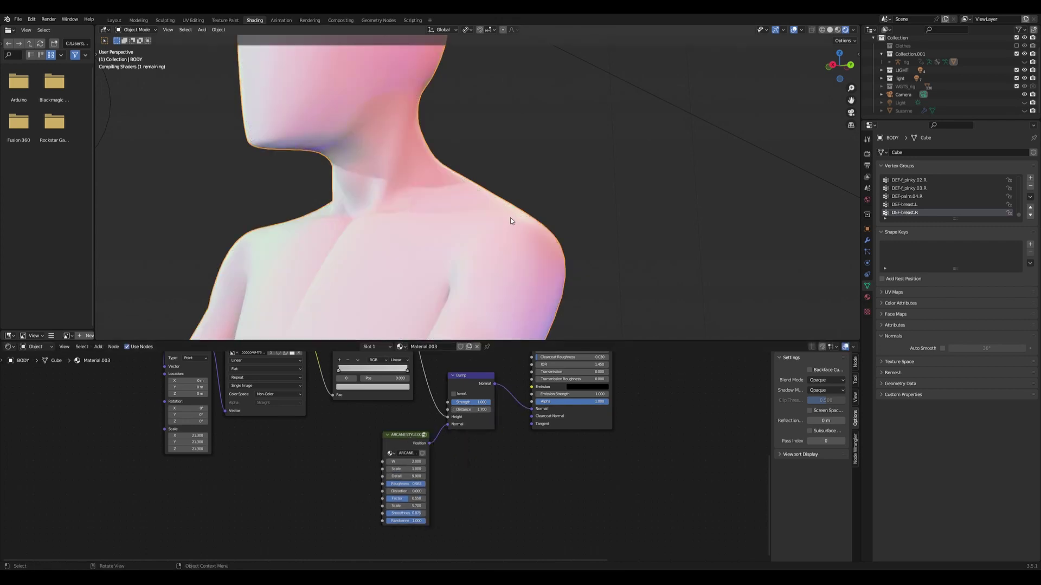
scroll(504, 231, "down", 3)
middle_click_drag(504, 230, 483, 282)
Lower the Bump strength for subtler relief and orbit around the figure to check it
left_click_drag(481, 402, 458, 402)
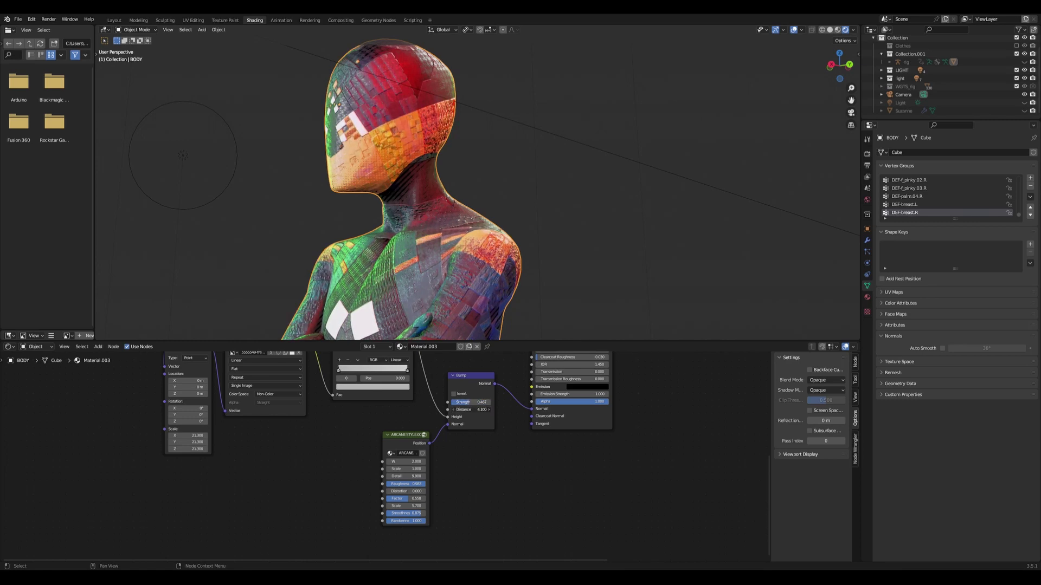
middle_click_drag(513, 201, 535, 201)
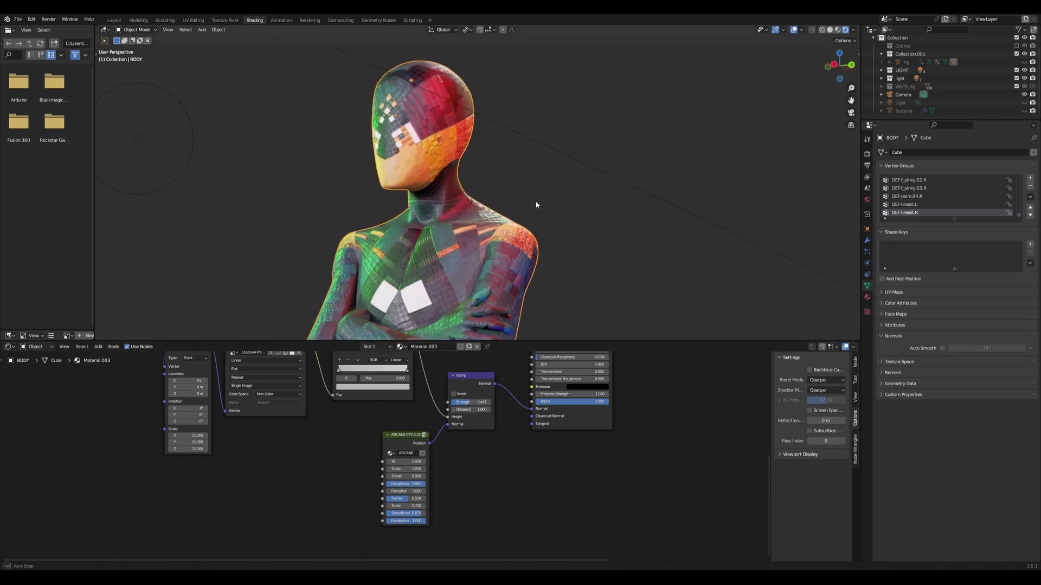
scroll(559, 434, "down", 3)
middle_click_drag(559, 434, 517, 480)
mouse_move(488, 282)
middle_mouse_down()
mouse_move(581, 196)
mouse_move(669, 206)
mouse_move(463, 218)
mouse_move(584, 237)
mouse_move(483, 231)
middle_mouse_up()
scroll(551, 224, "up", 2)
scroll(521, 261, "down", 3)
scroll(490, 214, "up", 1)
scroll(490, 215, "up", 3)
scroll(510, 212, "up", 3)
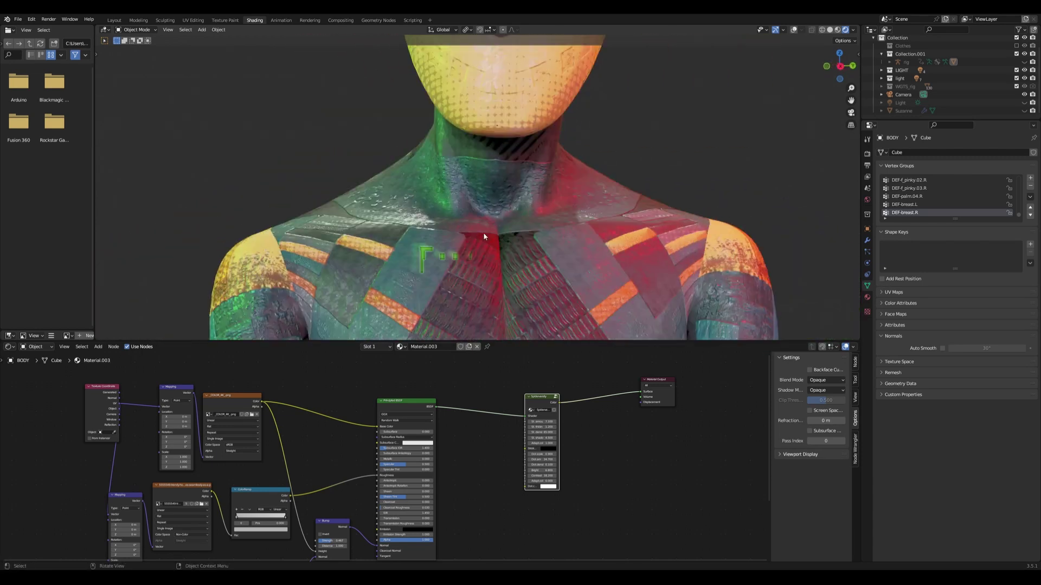
scroll(483, 232, "down", 3)
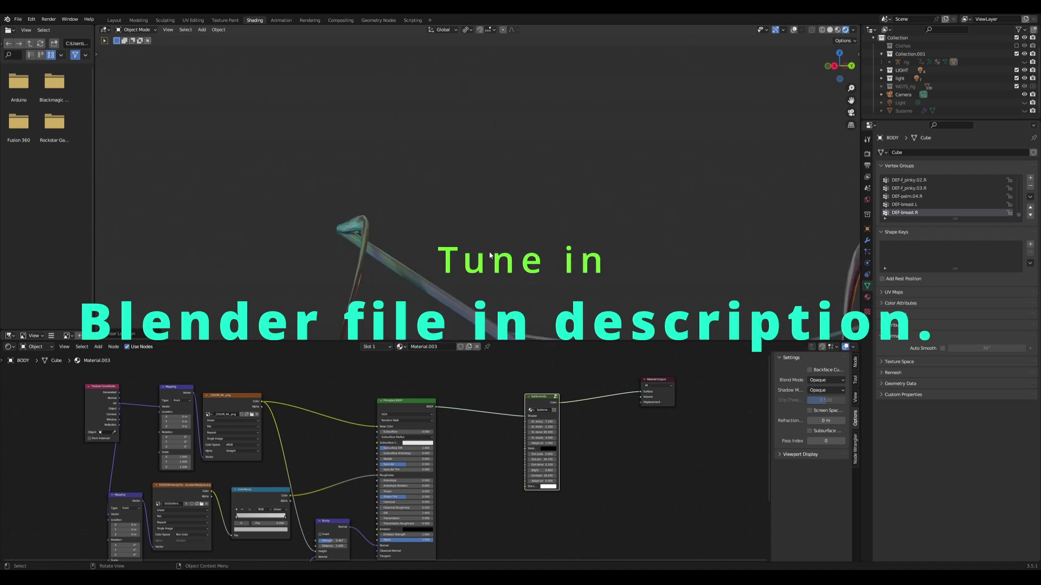